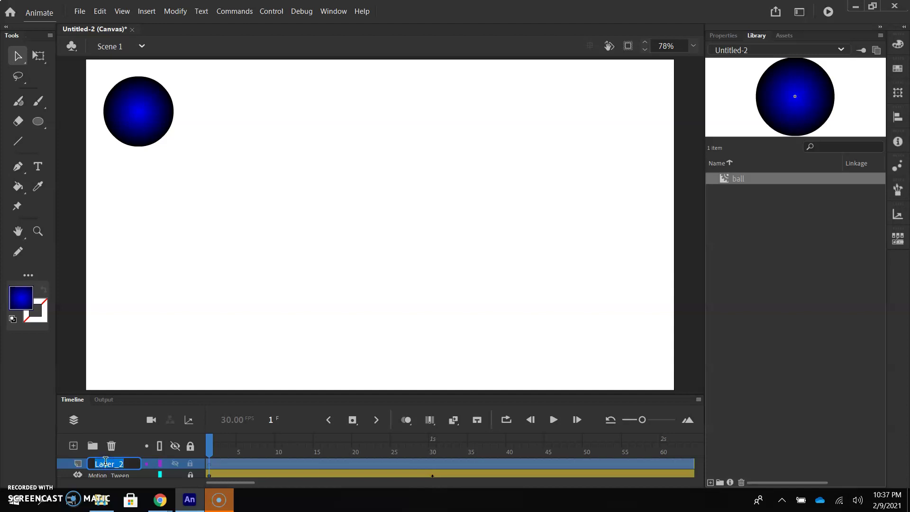
Rename the new layer above Motion_Tween as Shape_Tween and accept the adjusted layer name
type("Tween")
key("Return")
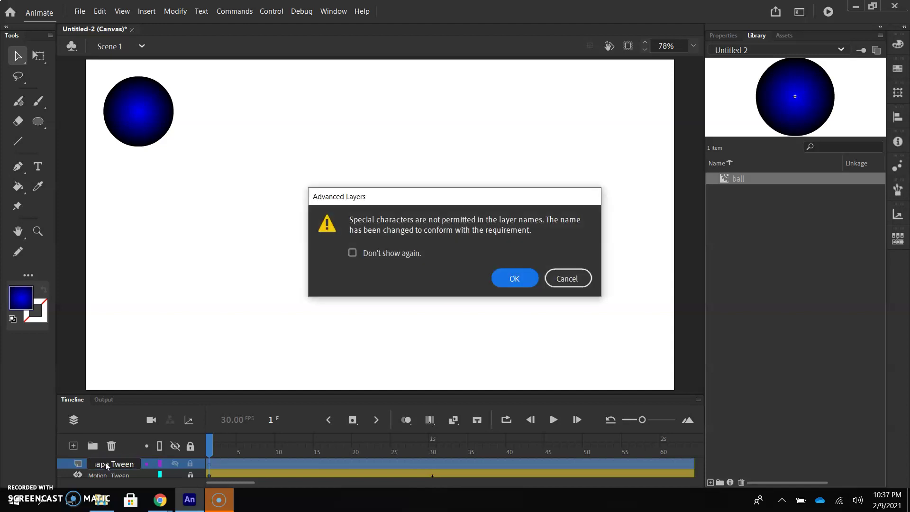
key("Return")
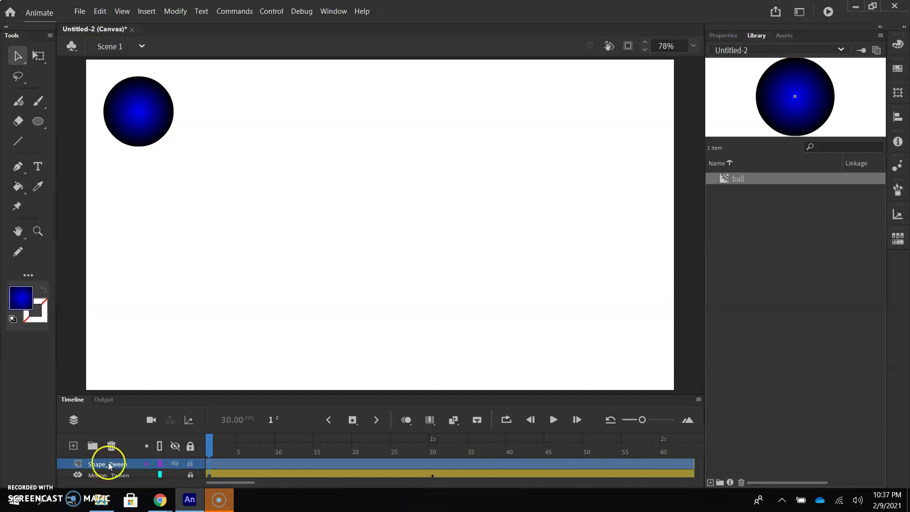
Enlarge the timeline area and shrink its frame scale so both layers and the full 70-frame span fit
left_click(209, 445)
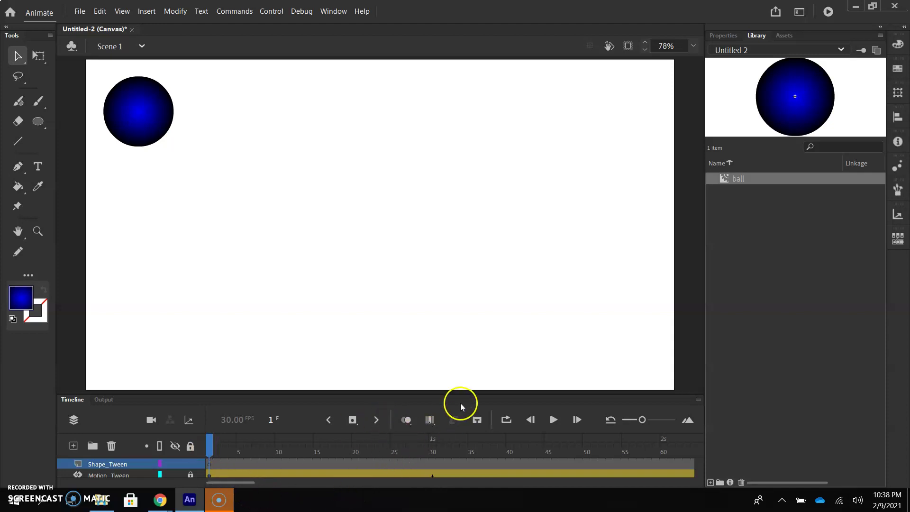
left_click_drag(461, 394, 451, 362)
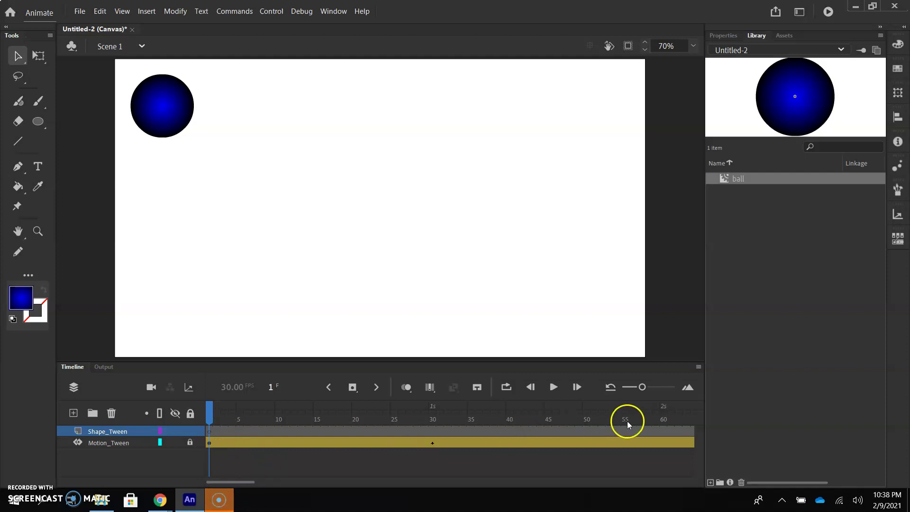
left_click_drag(642, 387, 634, 387)
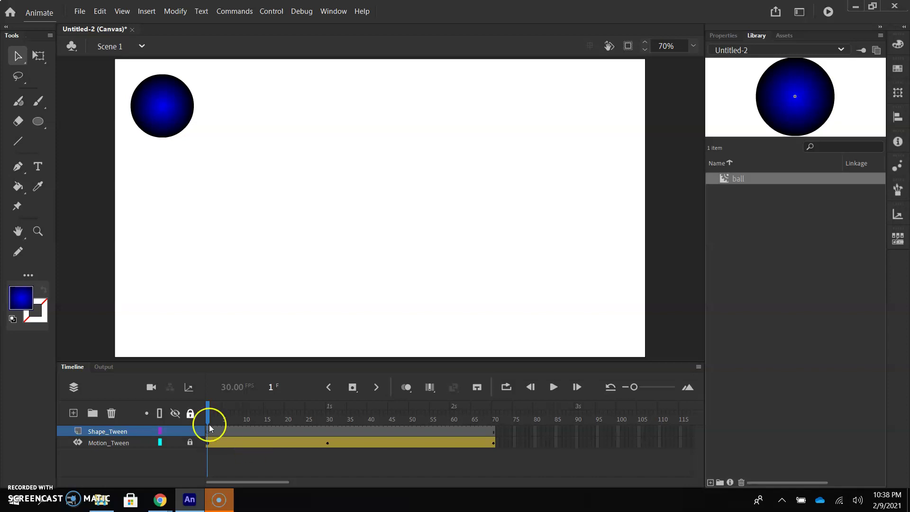
left_click(38, 122)
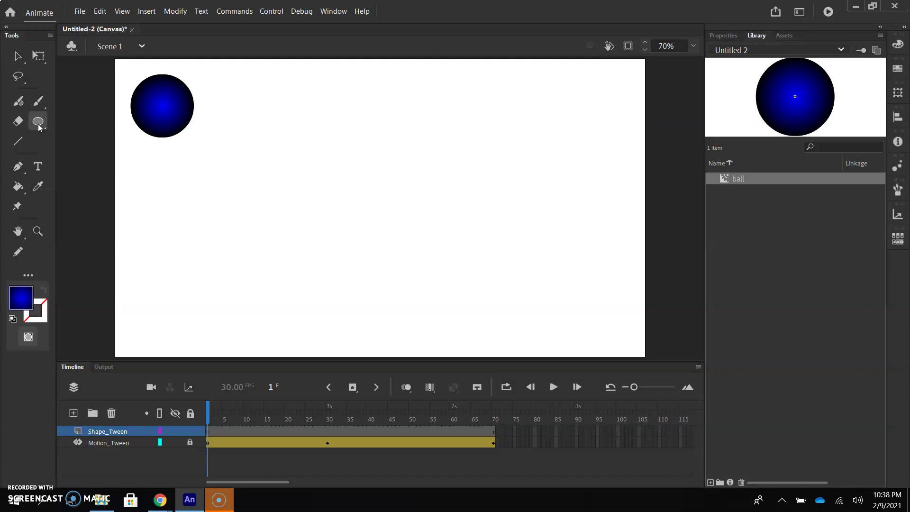
left_click(38, 124)
key("ctrl+r")
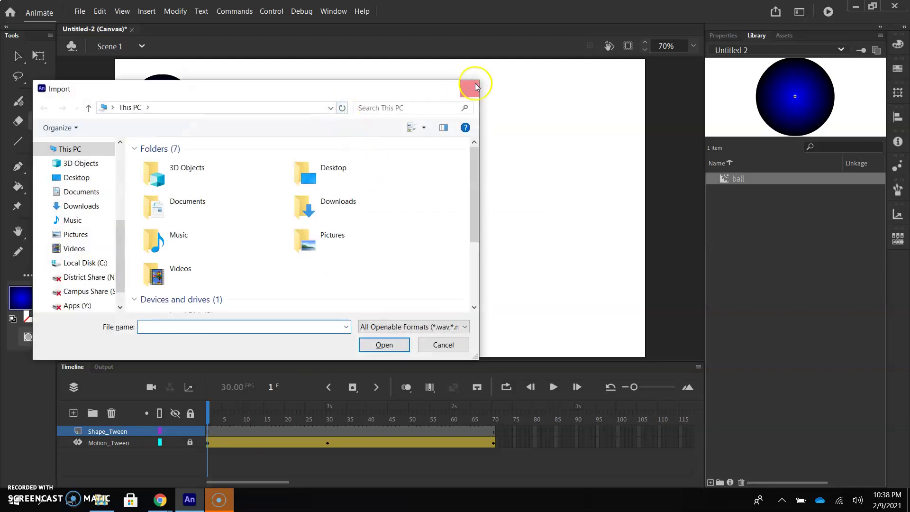
left_click(470, 89)
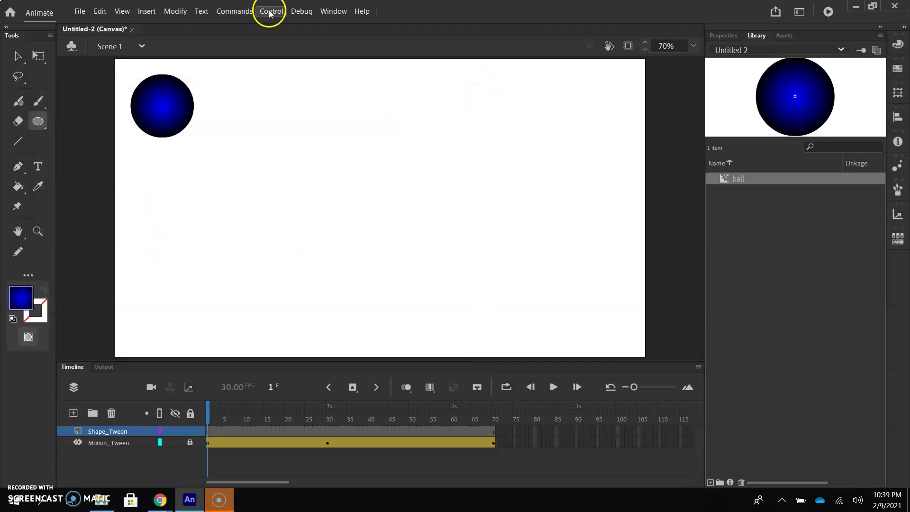
Show the rulers and add a horizontal guide at about 150 px and a vertical guide at about 650 px
left_click(122, 10)
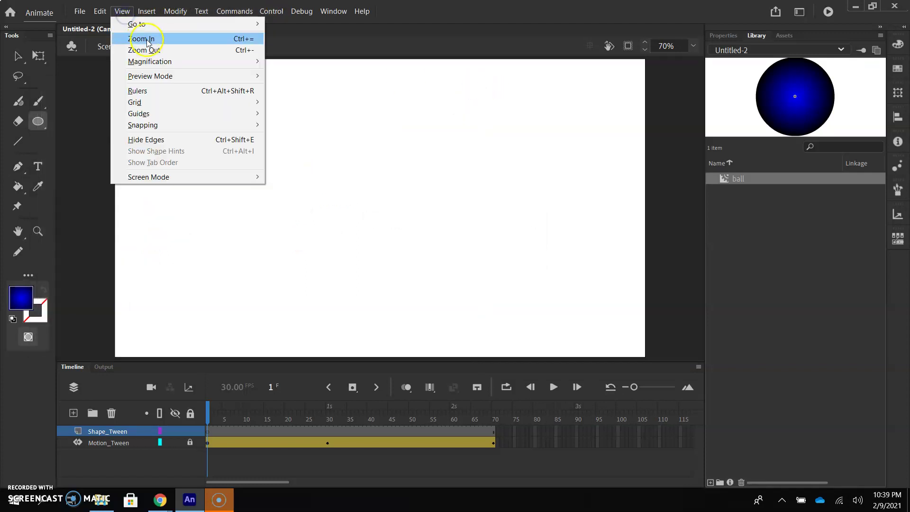
left_click(228, 90)
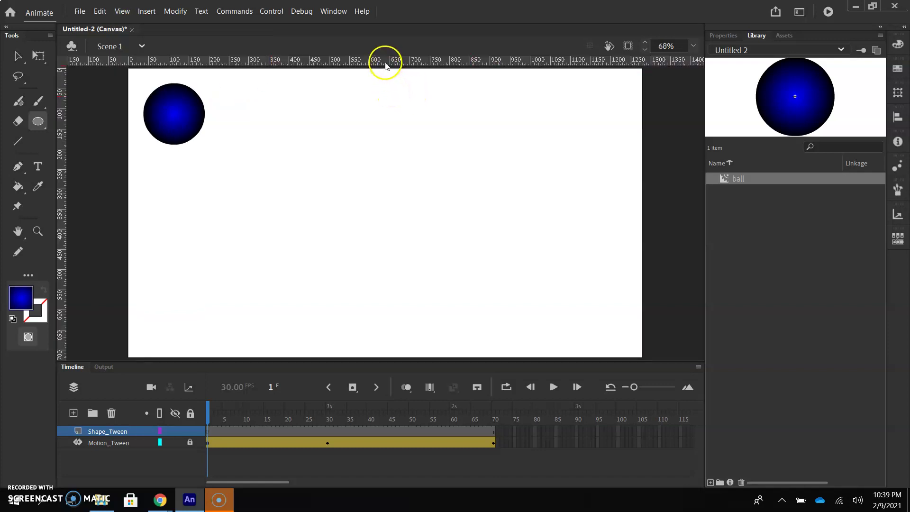
left_click_drag(385, 65, 388, 134)
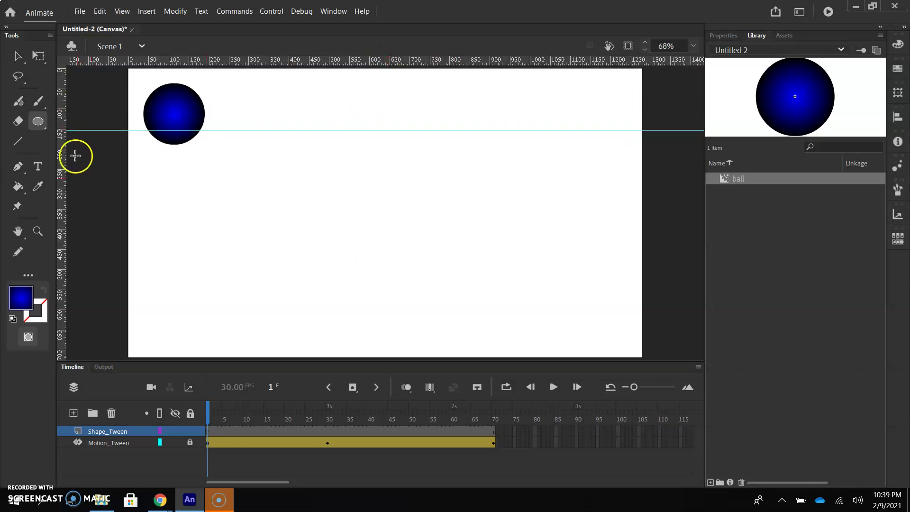
left_click_drag(61, 154, 388, 135)
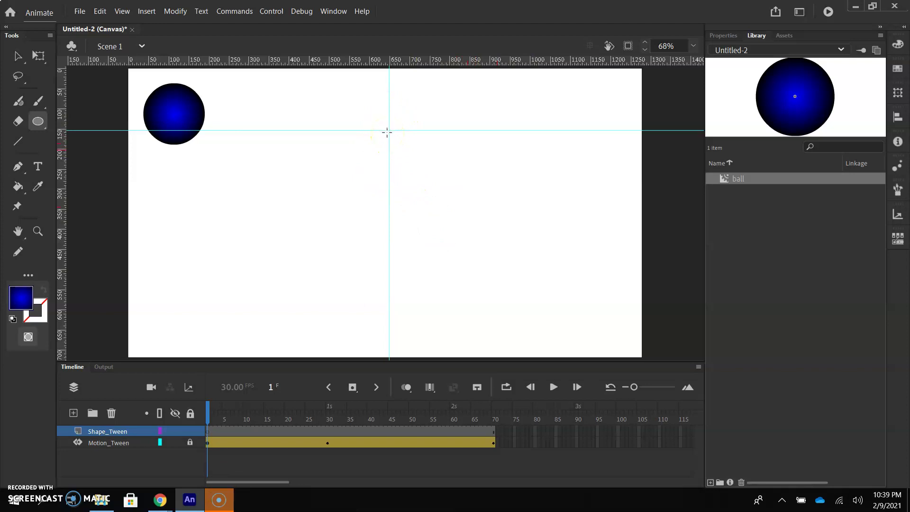
Draw a bright green square about 106 px wide with no stroke and object drawing mode off, resting on the horizontal guide
left_click(42, 123)
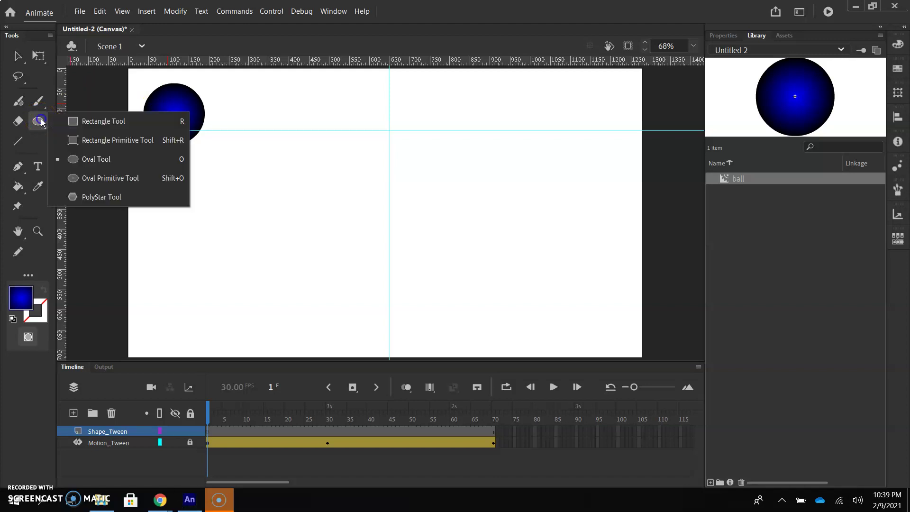
left_click(75, 123)
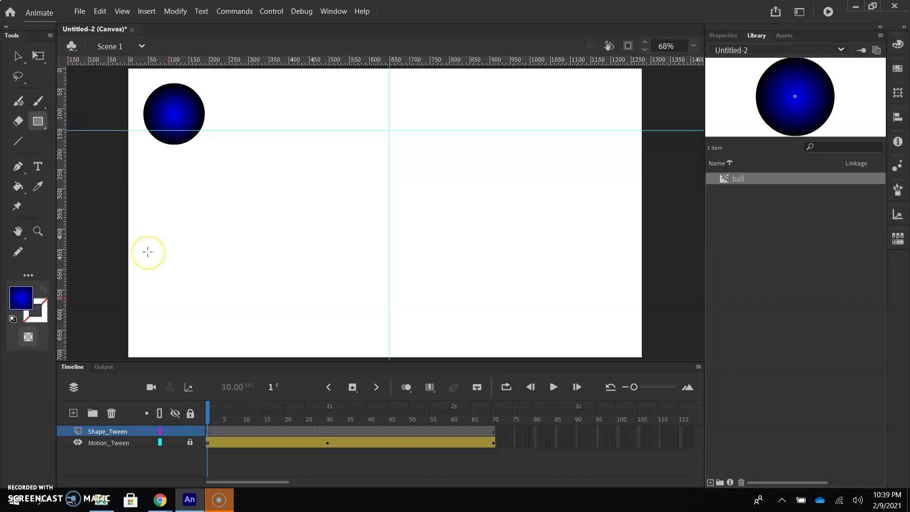
left_click(21, 298)
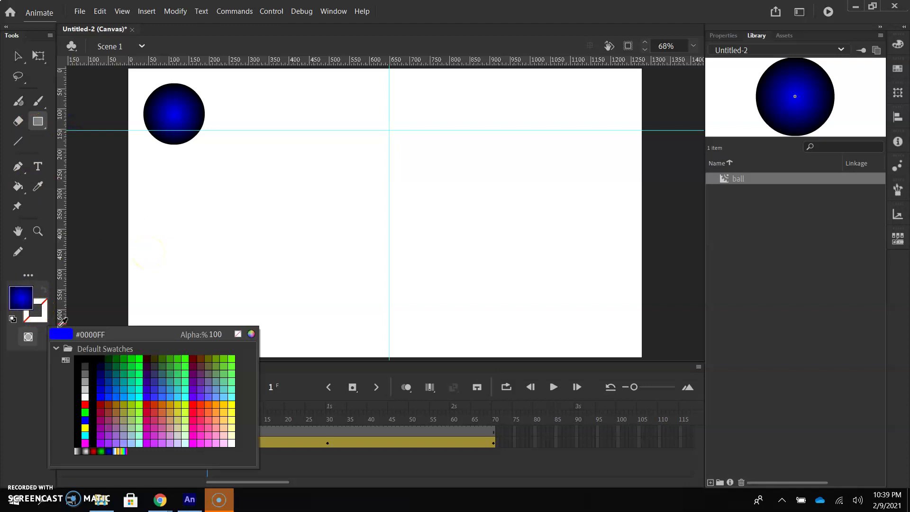
left_click(137, 374)
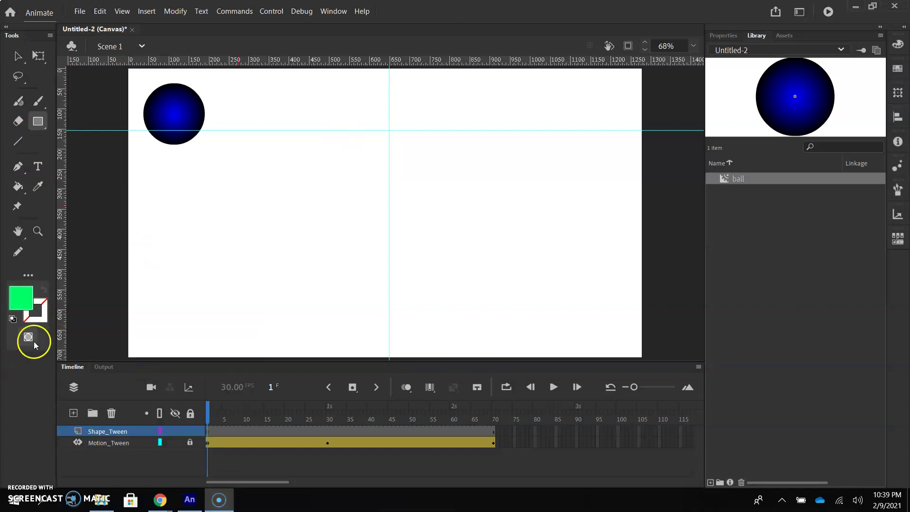
left_click(722, 35)
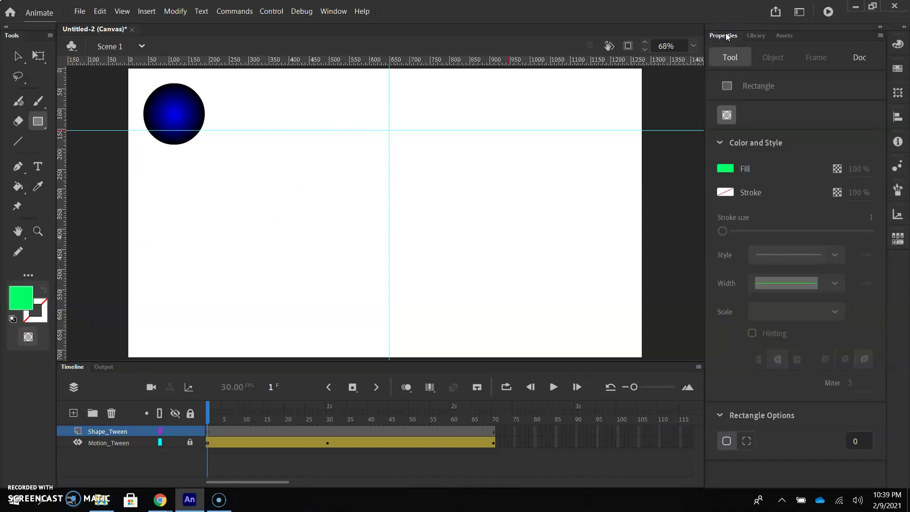
left_click(733, 118)
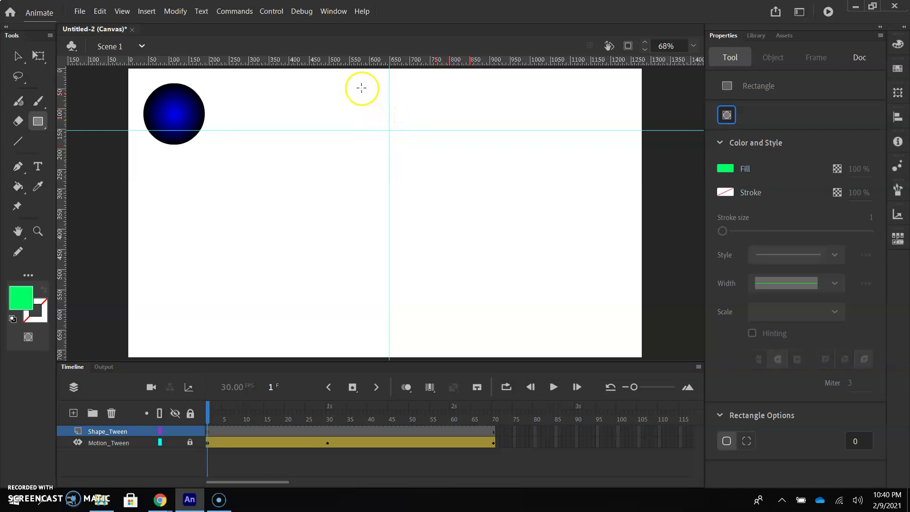
left_click_drag(366, 89, 407, 130)
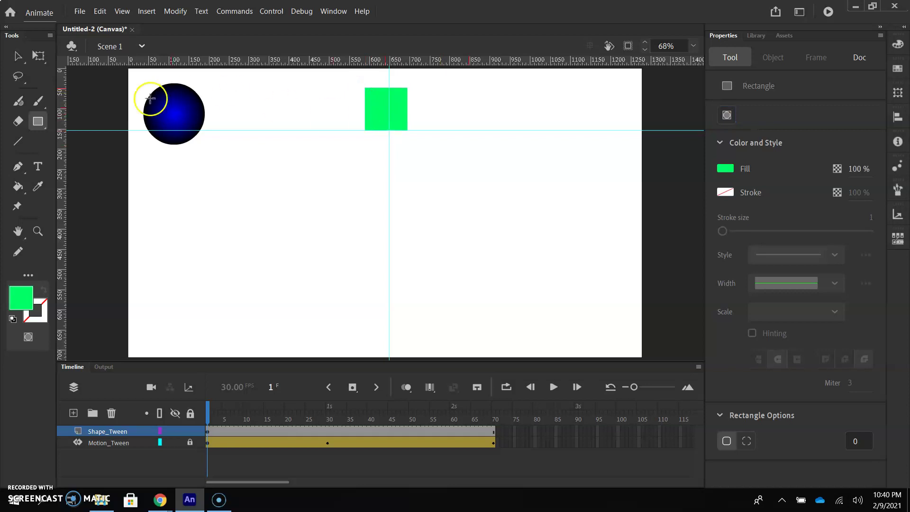
Move the green square sideways so it is centred on the vertical guide, at about X 597
left_click(16, 58)
left_click(395, 115)
left_click_drag(394, 115, 397, 115)
left_click(397, 114)
left_click(386, 127)
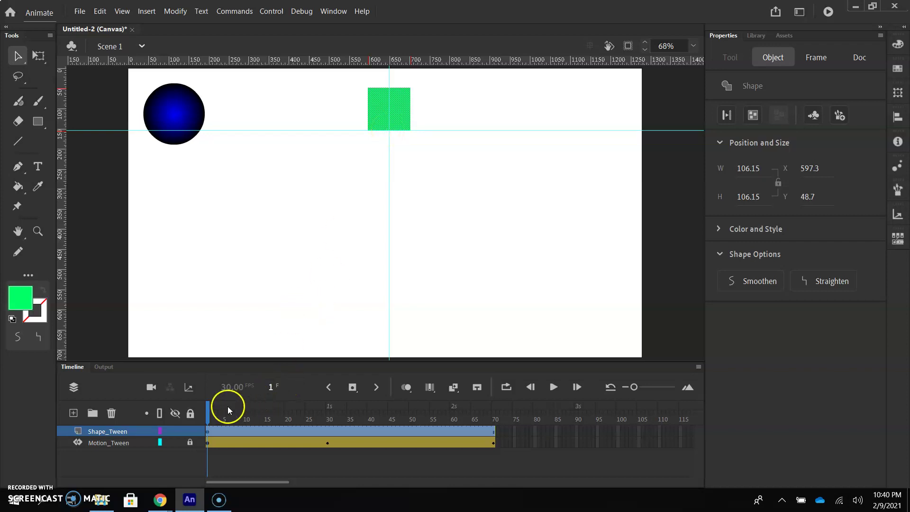
Insert a blank keyframe at frame 11 of the Shape_Tween layer
left_click_drag(209, 410, 249, 421)
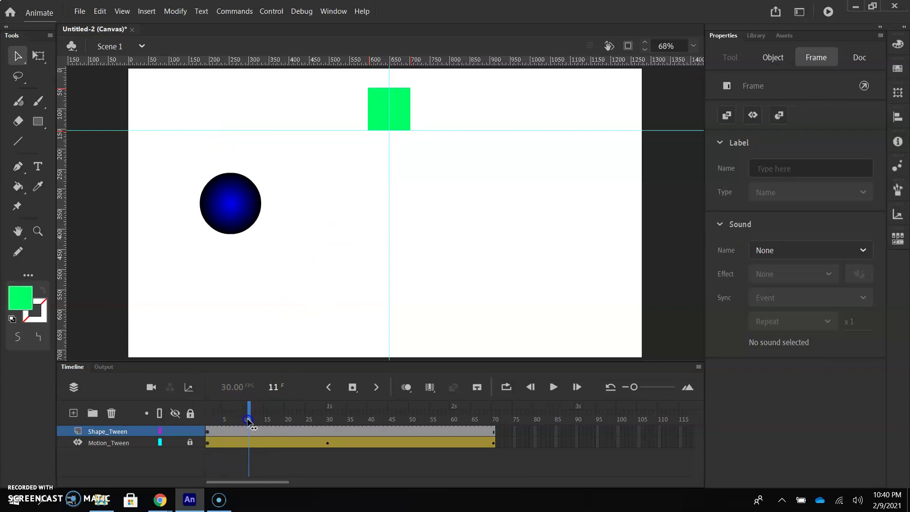
left_click(247, 449)
left_click(247, 432)
right_click(246, 431)
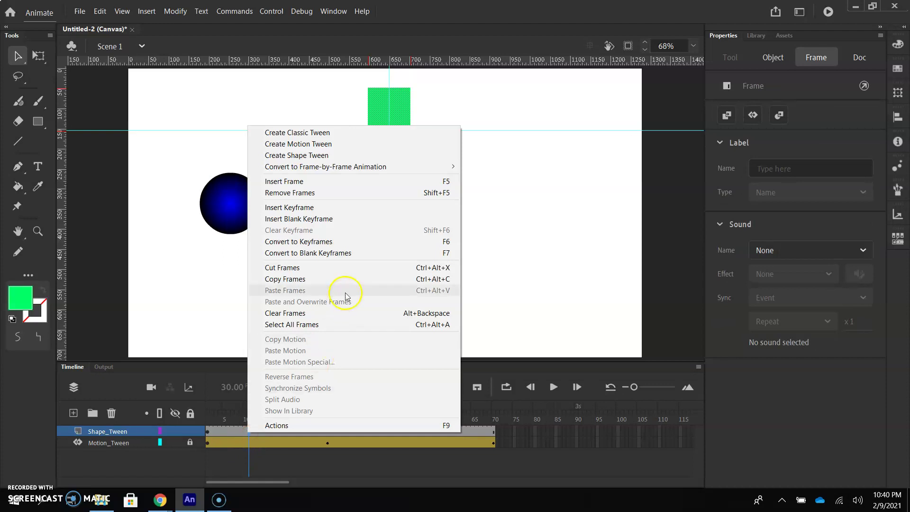
left_click(325, 219)
Add the letter K as static text near the guide intersection on frame 11 and select the letter
left_click(37, 167)
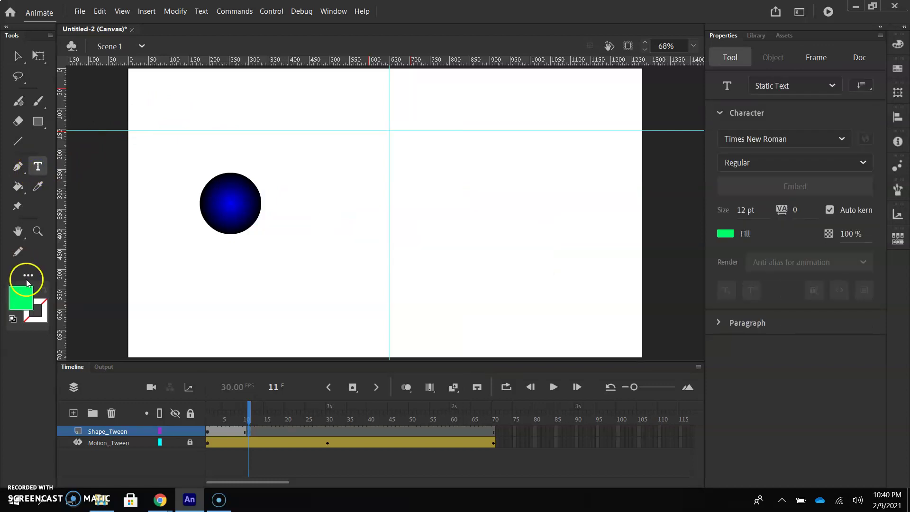
left_click(22, 305)
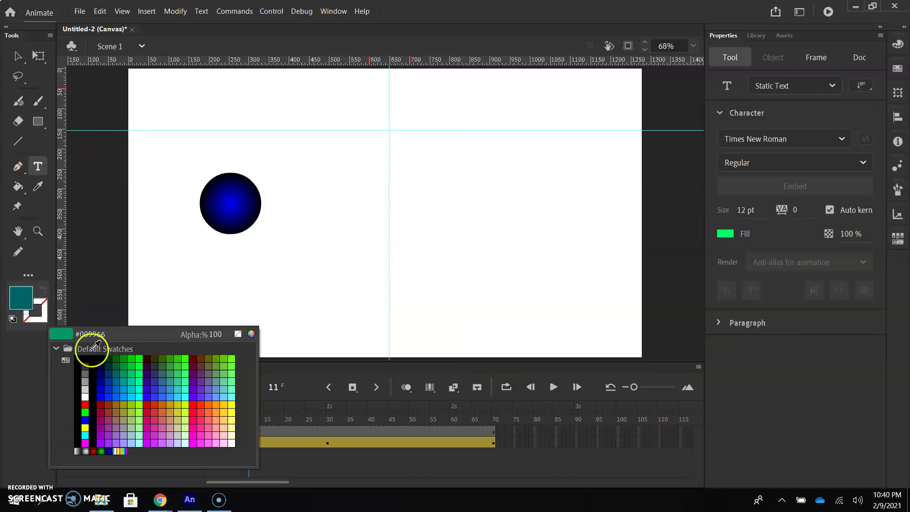
left_click(154, 396)
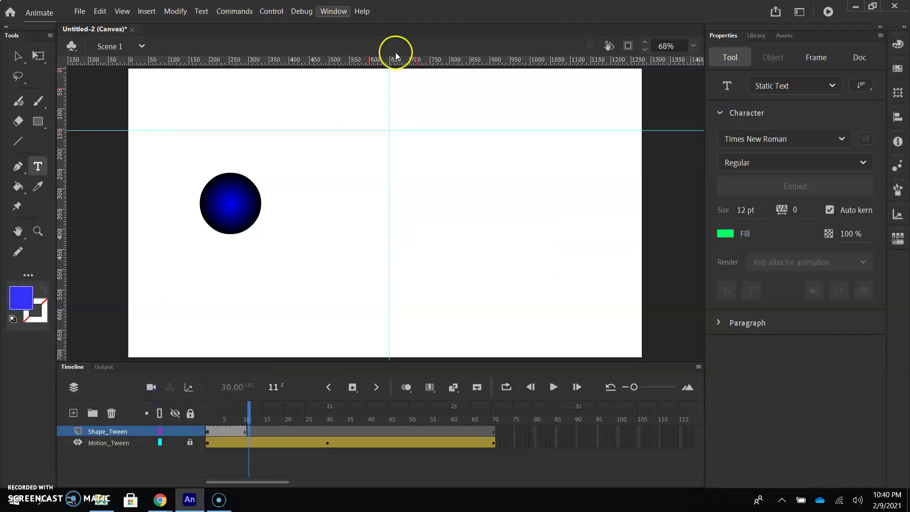
left_click(379, 120)
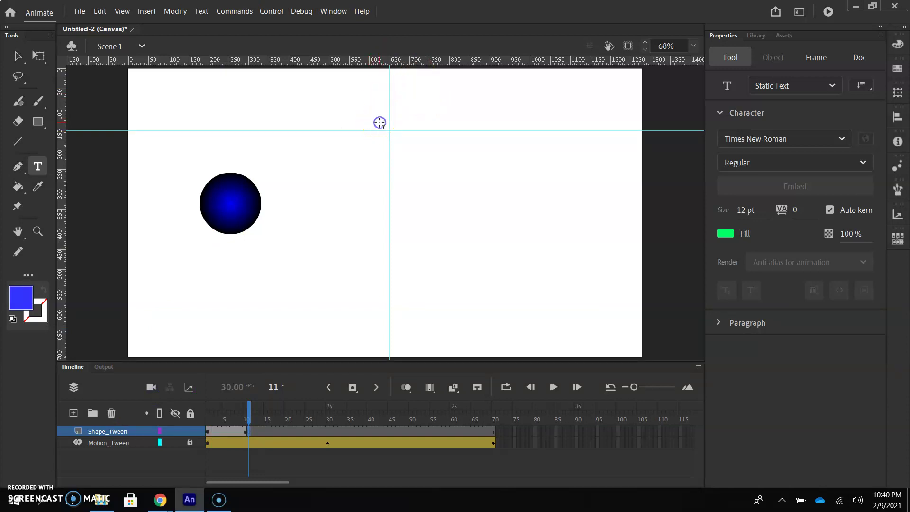
type("N")
key("ctrl+a")
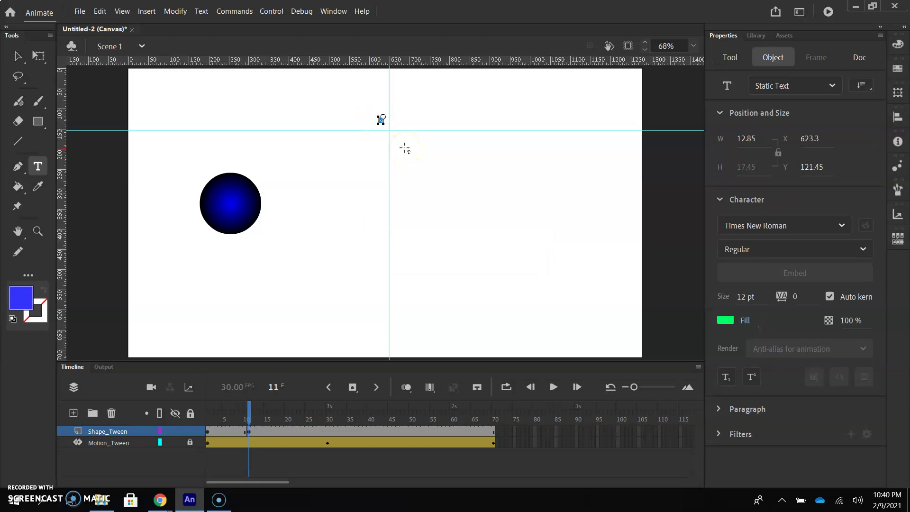
Change the letter K's fill to blue and its font to Adventure
left_click(725, 320)
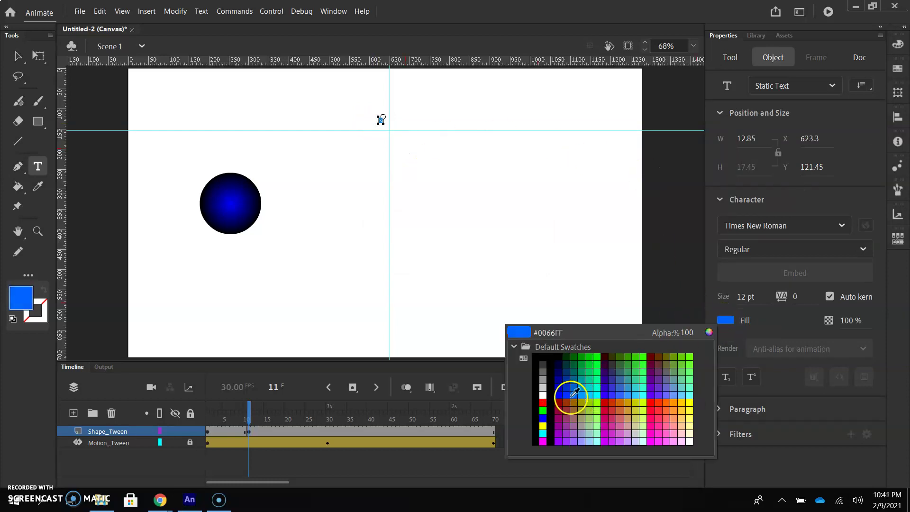
left_click(563, 396)
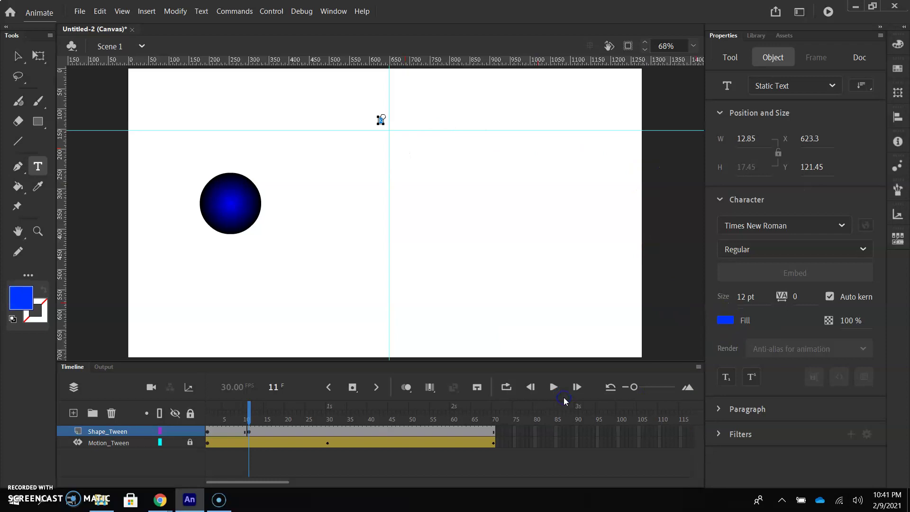
left_click(843, 225)
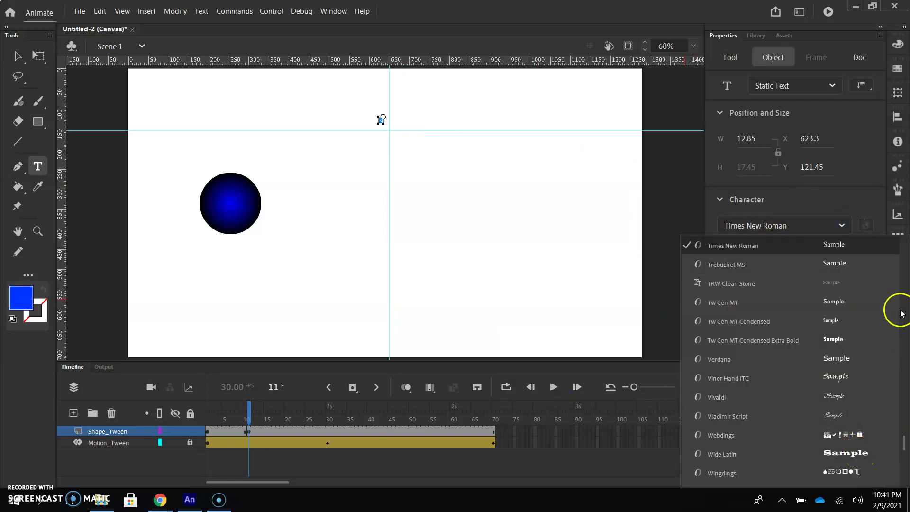
left_click_drag(905, 443, 893, 245)
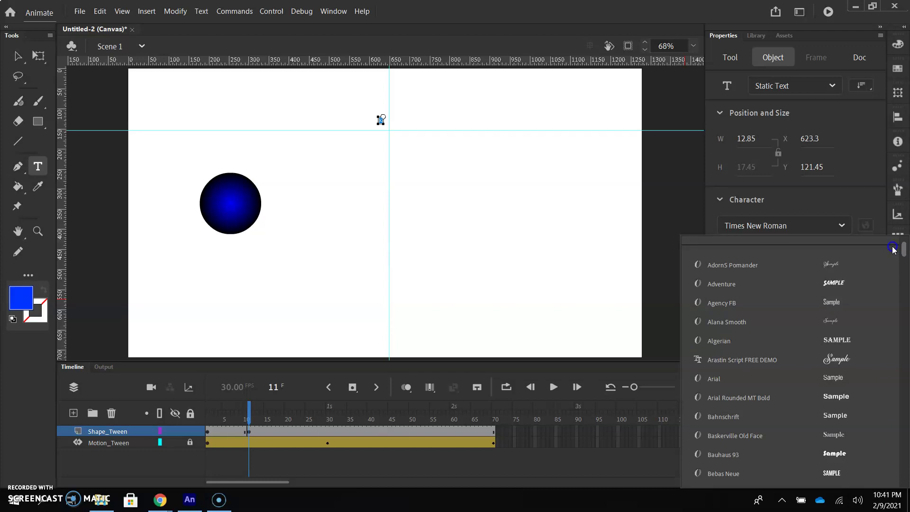
left_click(839, 289)
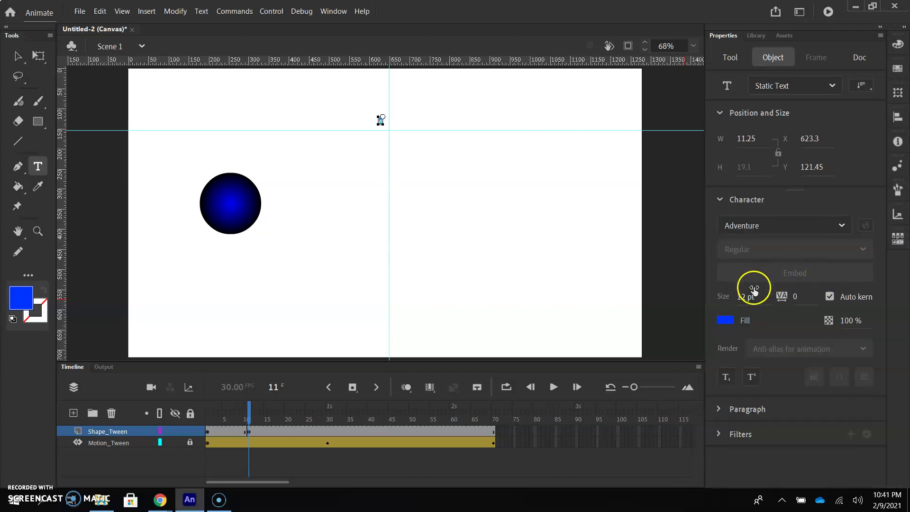
Set the letter K's font size to 100 pt and finish editing its text
left_click(737, 296)
left_click_drag(742, 297, 810, 310)
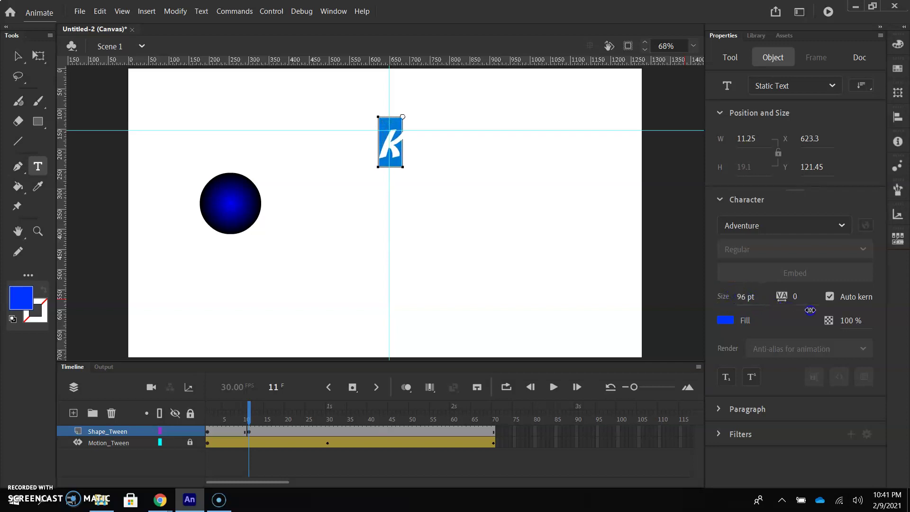
left_click(747, 302)
double_click(743, 297)
type("100")
key("Return")
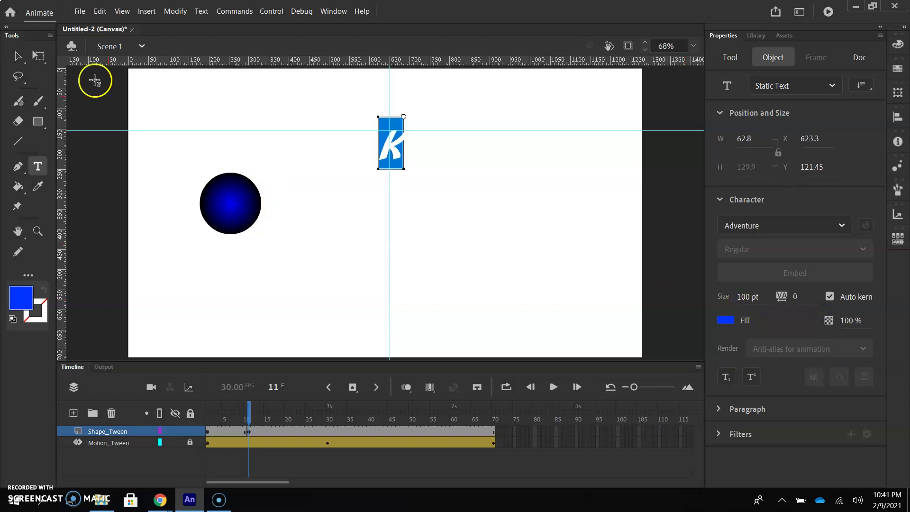
left_click(18, 57)
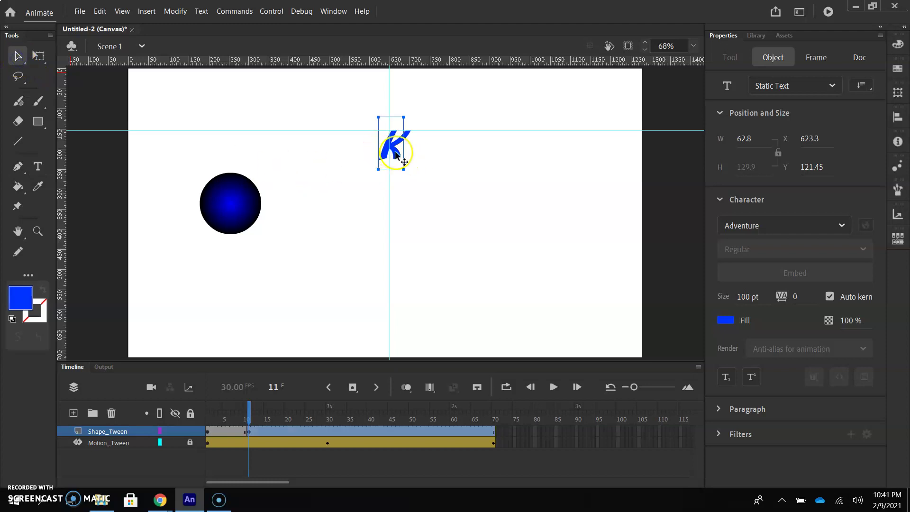
Move the letter K up to rest on the horizontal guide, centred near the vertical guide, and break it apart into a shape
left_click_drag(402, 159, 392, 125)
key("Right")
key("Right")
key("Right")
key("Right")
key("Right")
key("Right")
key("Right")
key("Right")
key("Right")
key("Right")
key("Right")
key("Right")
key("Right")
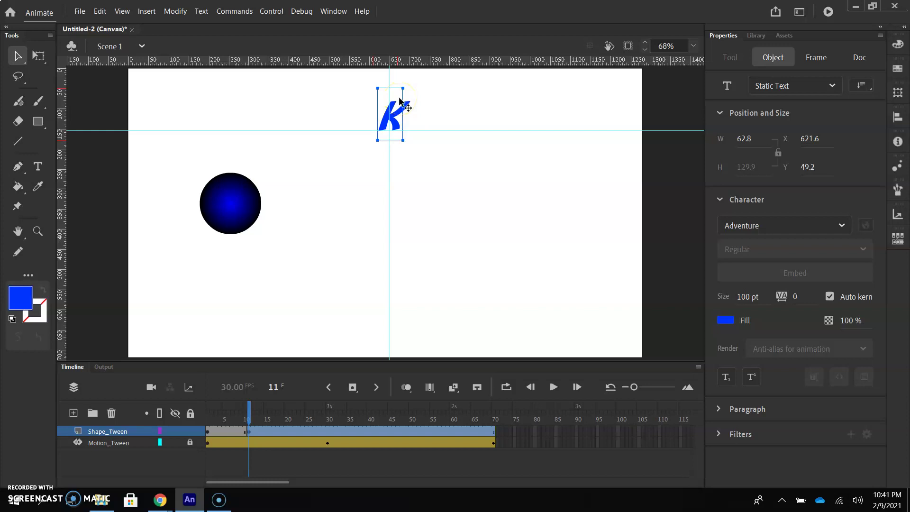
left_click(175, 11)
left_click(207, 64)
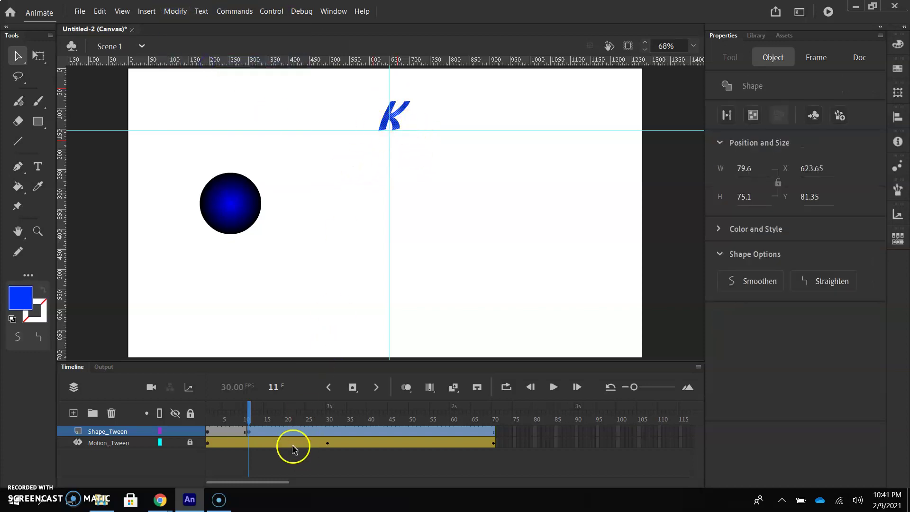
Insert a blank keyframe at frame 20 of the Shape_Tween layer
left_click(288, 431)
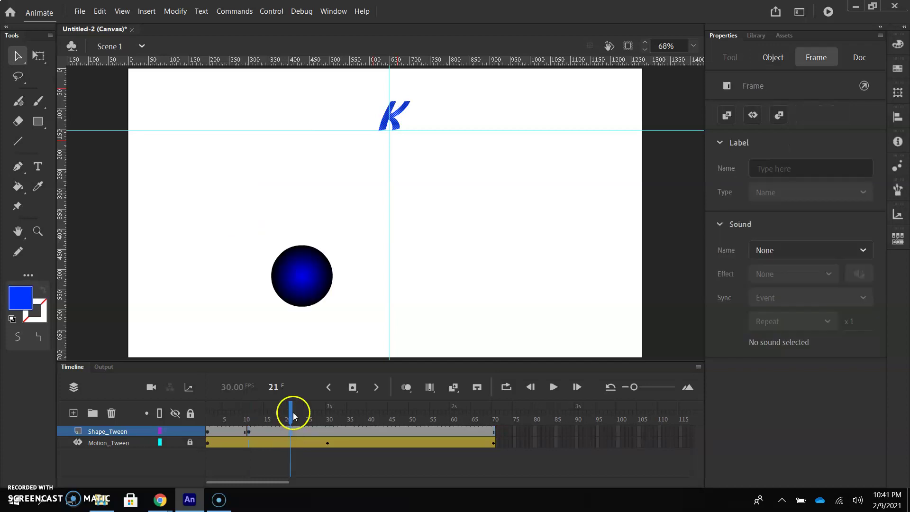
left_click(288, 413)
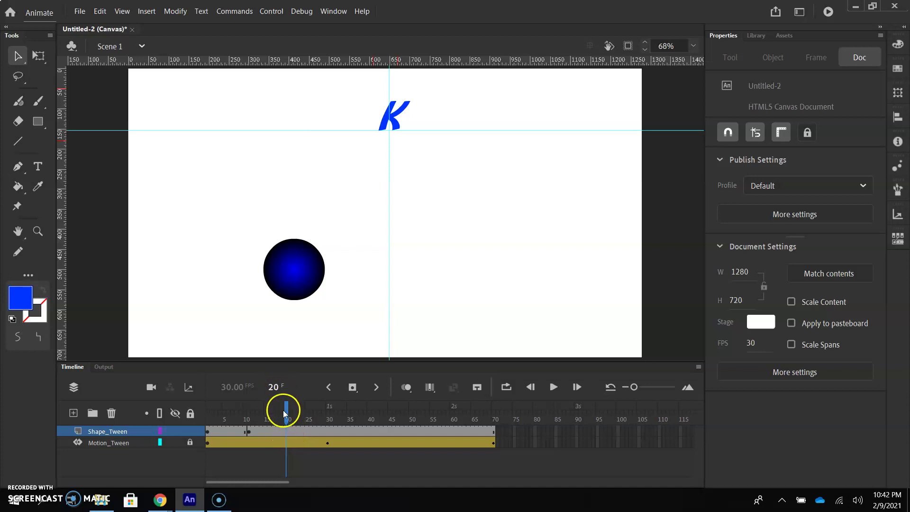
left_click(288, 432)
right_click(288, 431)
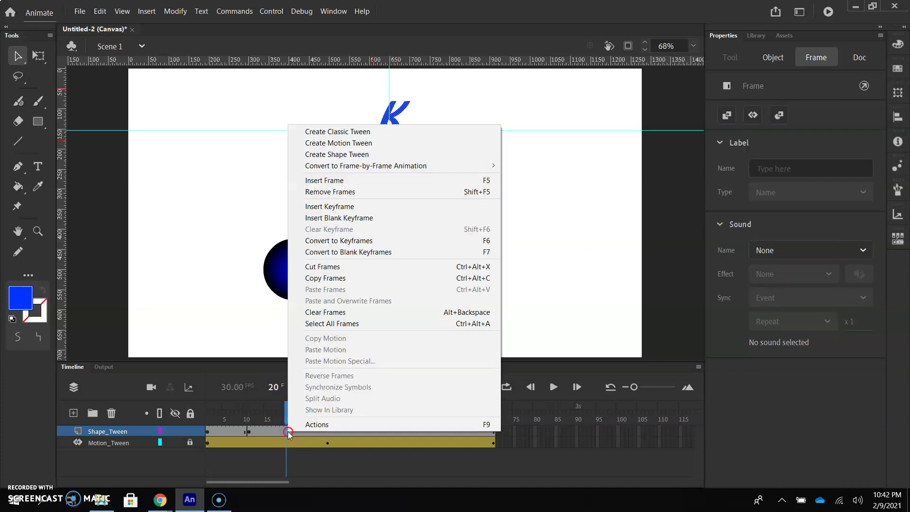
left_click(359, 218)
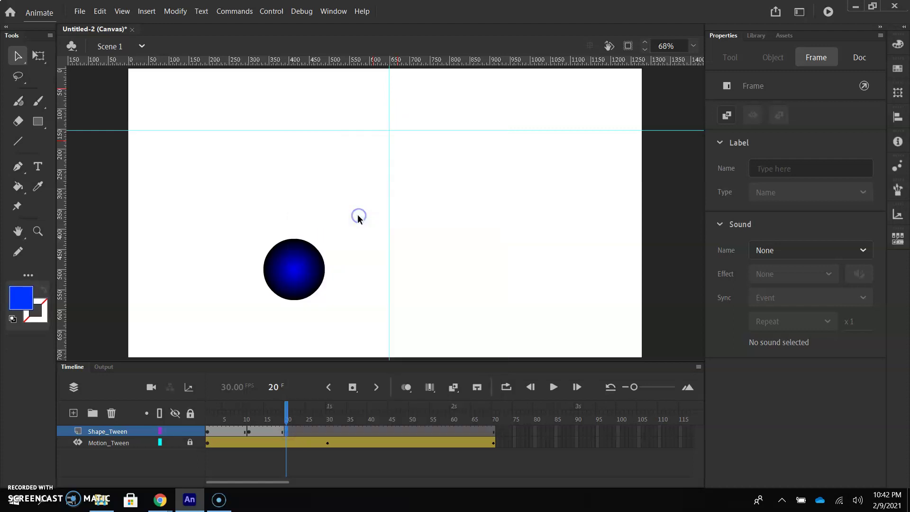
Draw a pink circle with no stroke, about 94 px across, just above the horizontal guide on frame 20
left_click(38, 123)
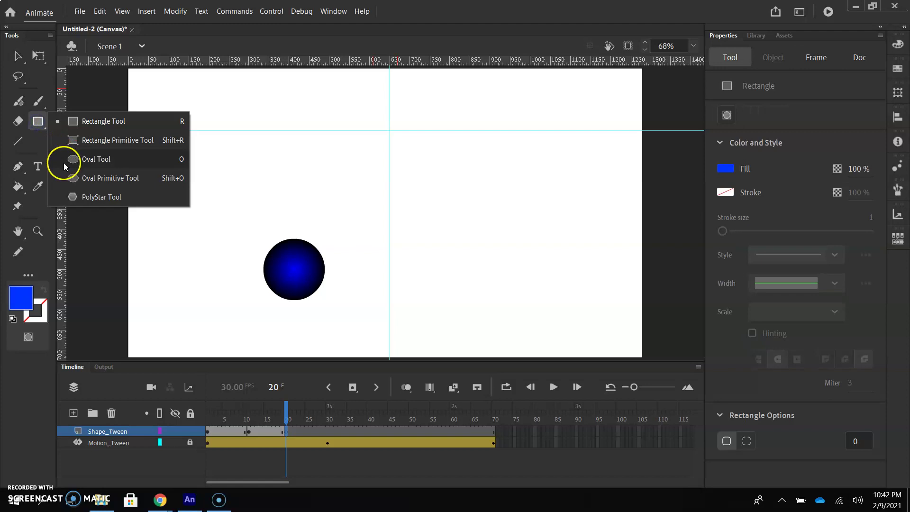
left_click(91, 158)
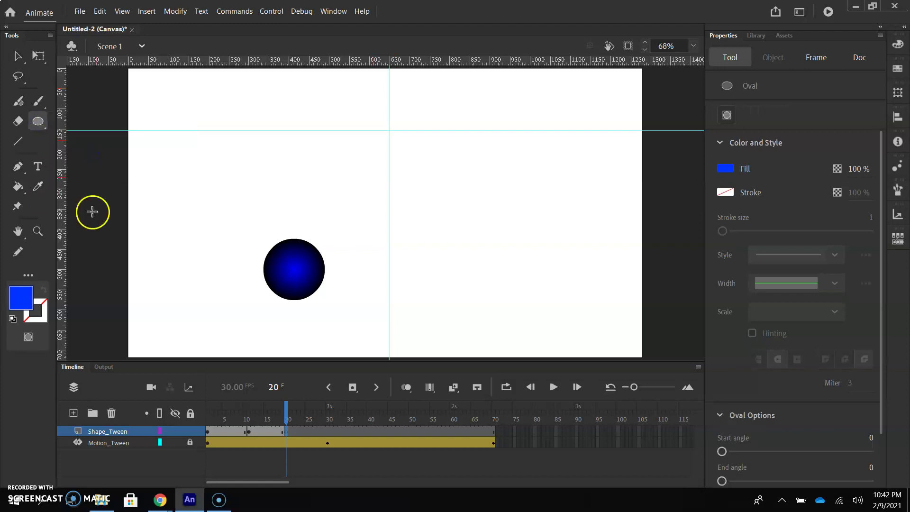
left_click(26, 298)
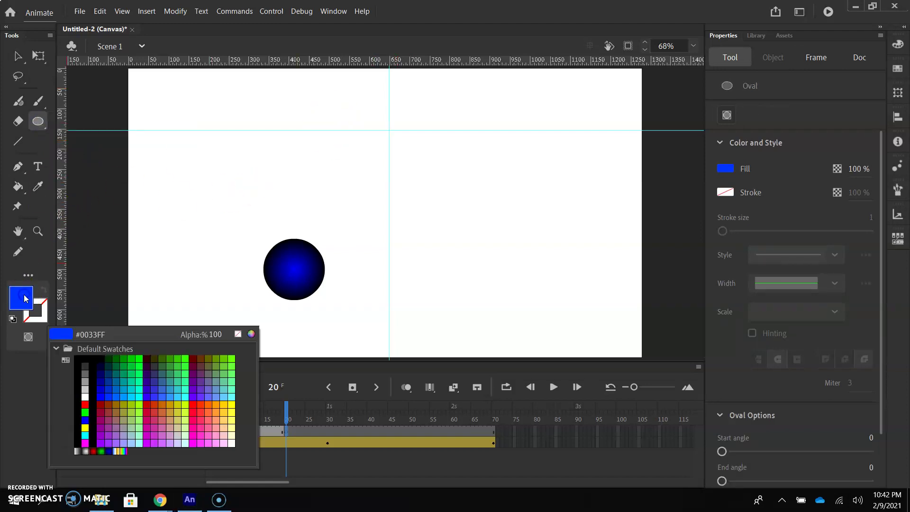
left_click(202, 425)
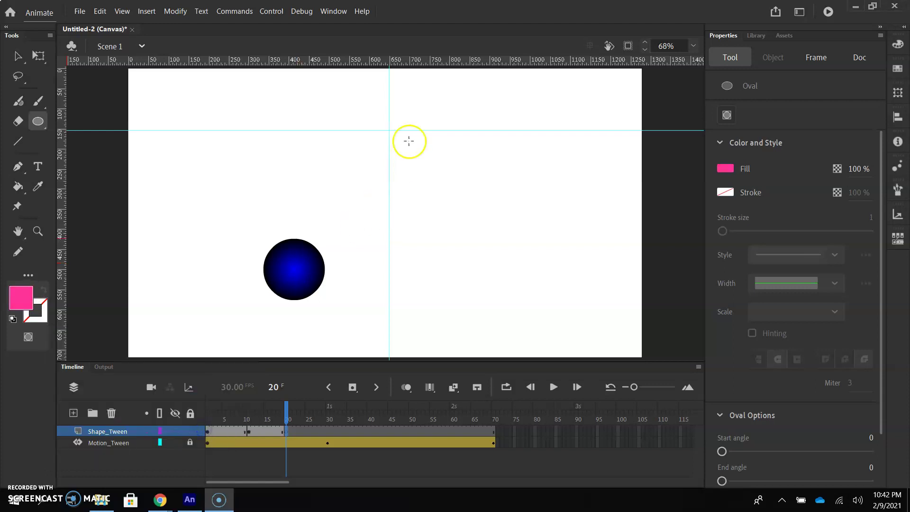
left_click_drag(366, 93, 403, 131)
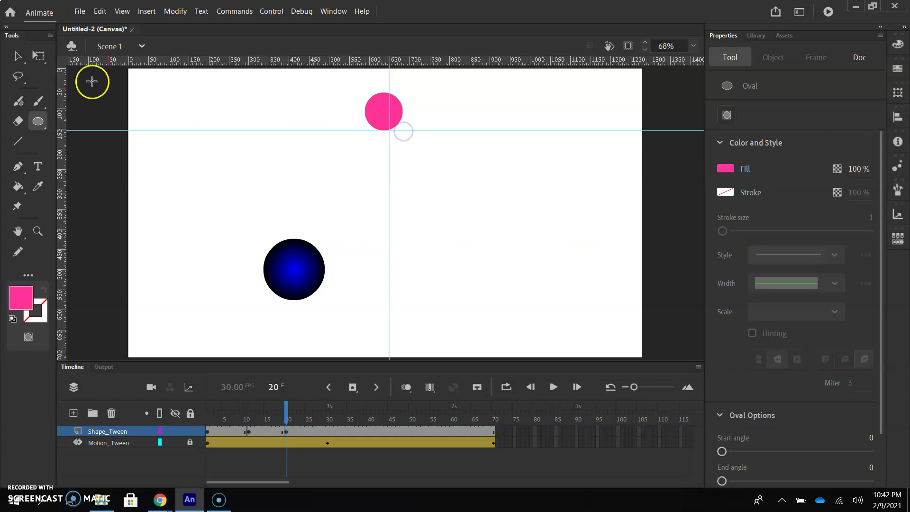
Move the pink circle so it is centred on the vertical guide and rests on the horizontal guide
left_click(18, 56)
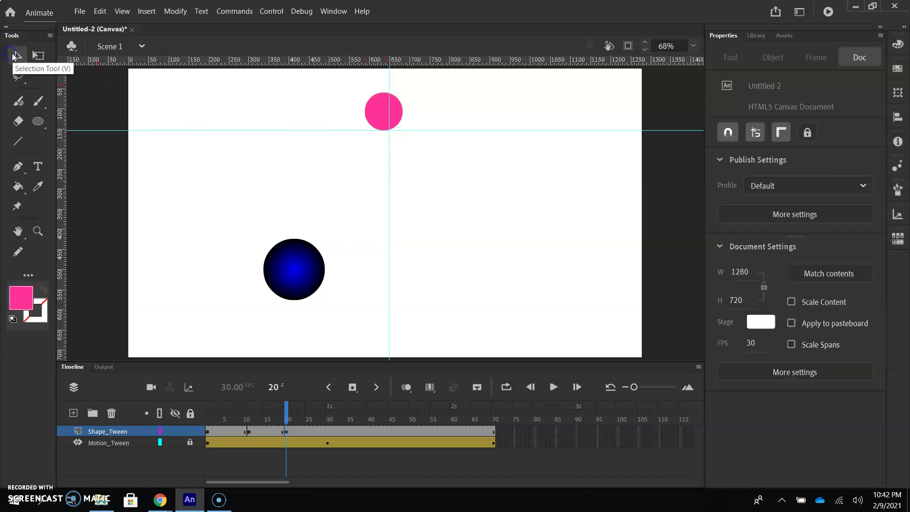
left_click(385, 108)
left_click_drag(382, 108, 382, 106)
left_click(424, 110)
left_click(205, 191)
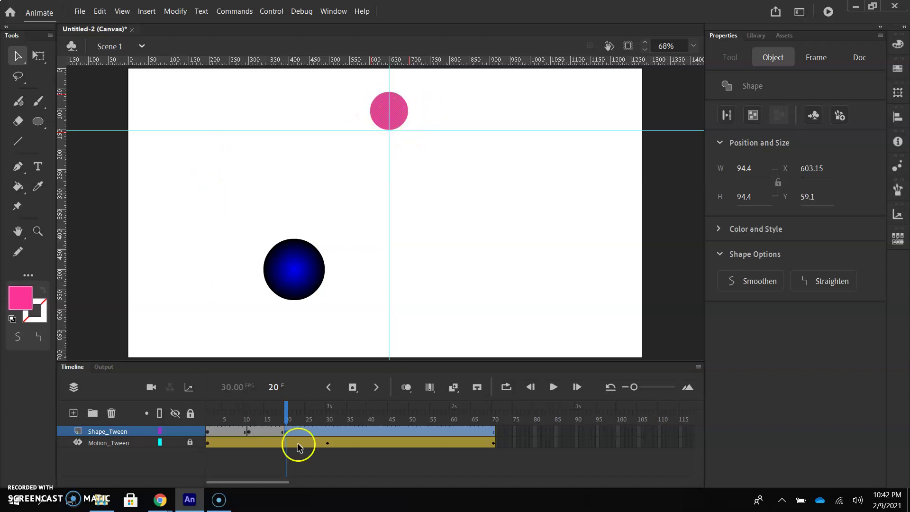
mouse_move(284, 411)
left_mouse_down()
mouse_move(207, 413)
mouse_move(288, 420)
left_mouse_up()
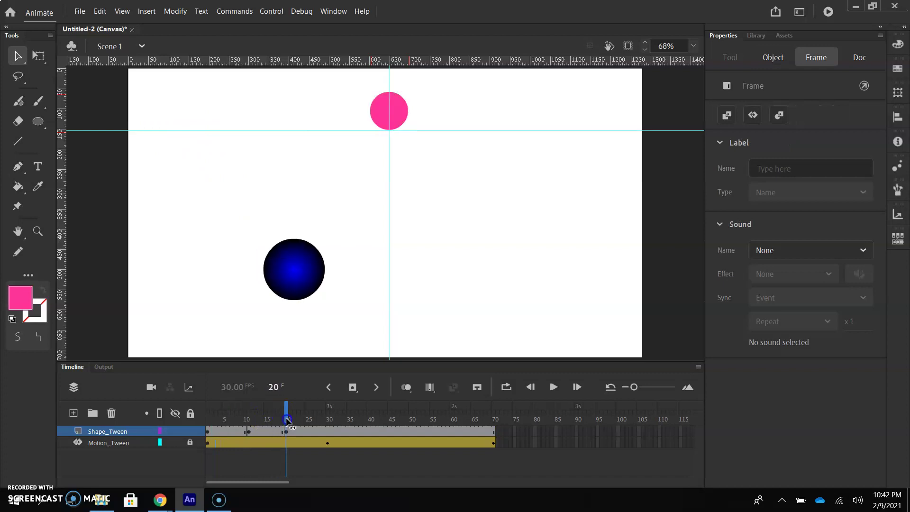
left_click(403, 222)
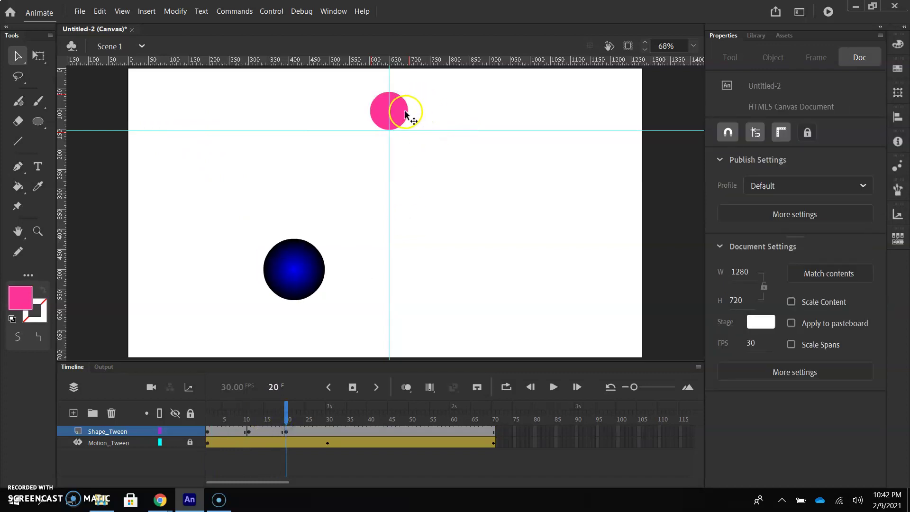
Try to adjust the pink circle on frame 20 with Free Transform
left_click(405, 113)
key("ctrl+t")
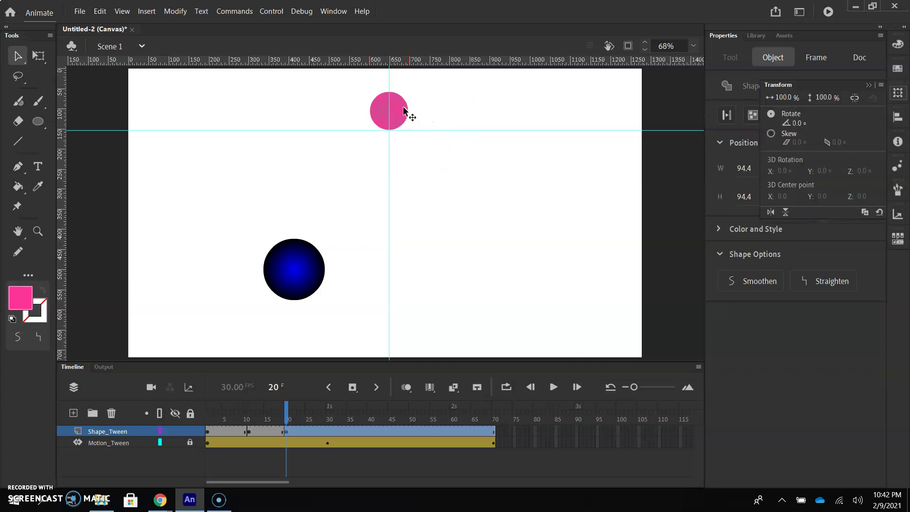
left_click(38, 55)
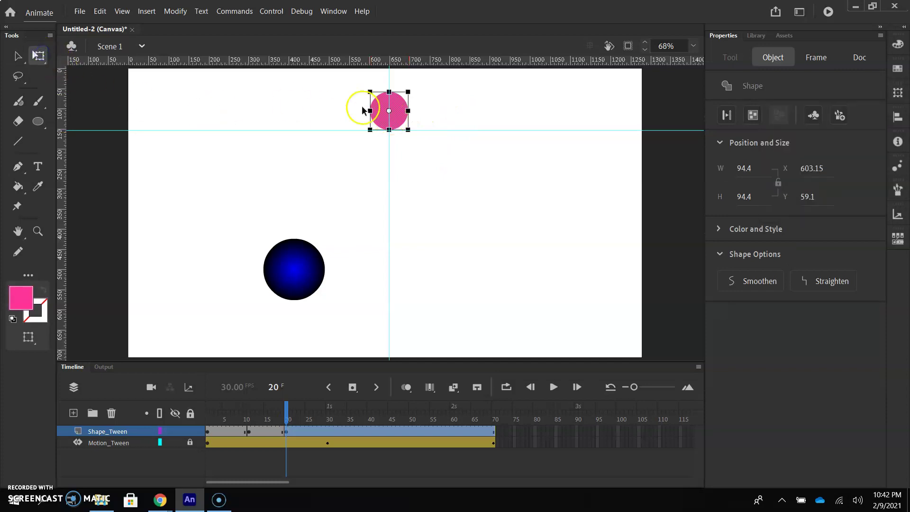
mouse_move(371, 89)
left_mouse_down()
mouse_move(361, 81)
mouse_move(366, 97)
left_mouse_up()
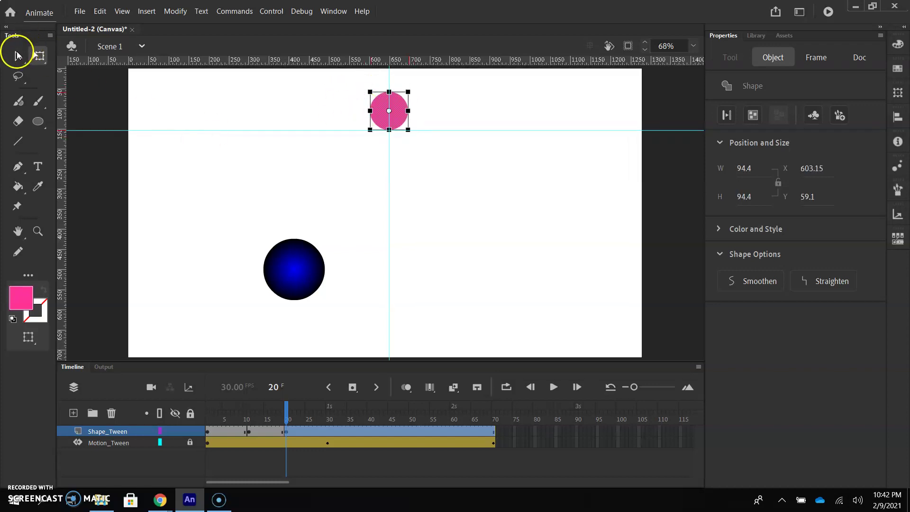
left_click(18, 56)
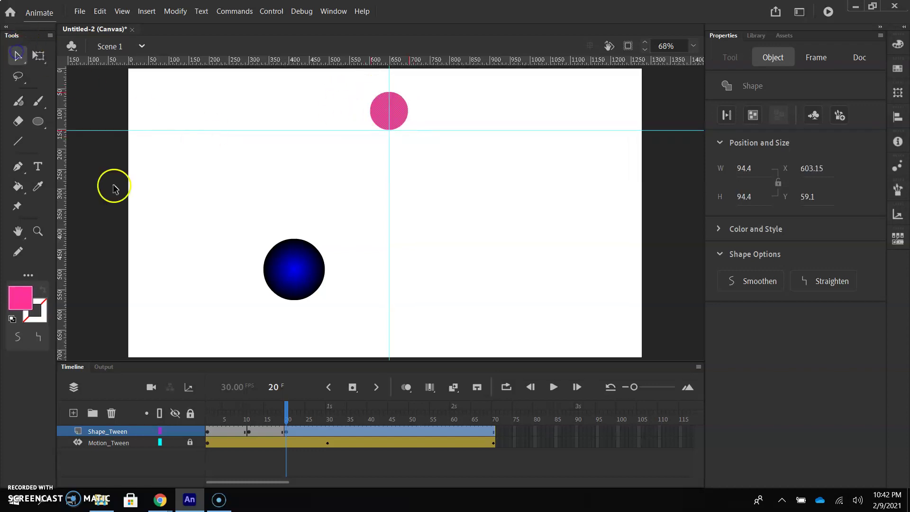
Insert a blank keyframe at frame 30 of the Shape_Tween layer
left_click(329, 431)
right_click(329, 430)
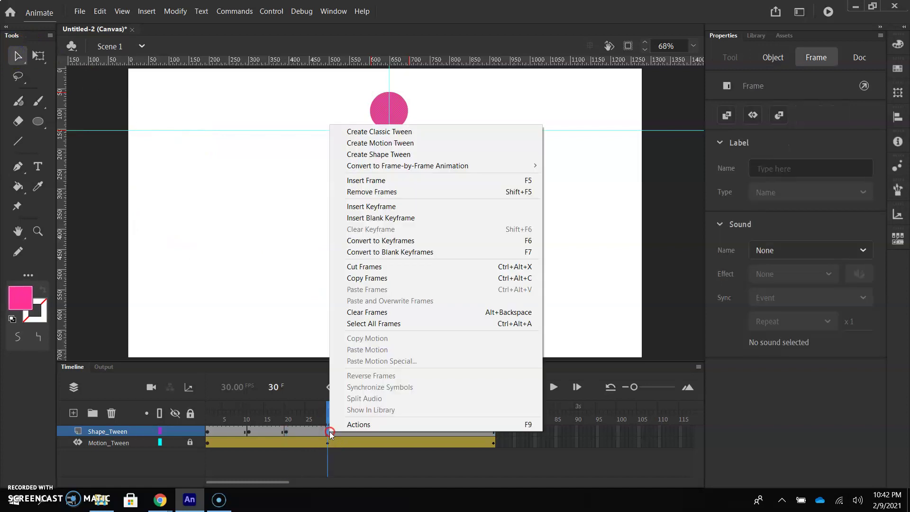
left_click(400, 218)
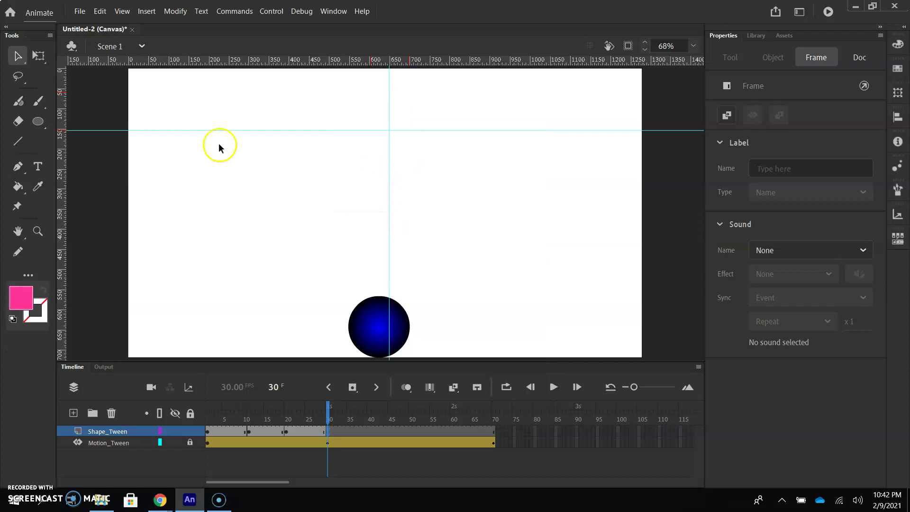
Add the letter A as static text just above the guide intersection on frame 30
left_click(37, 166)
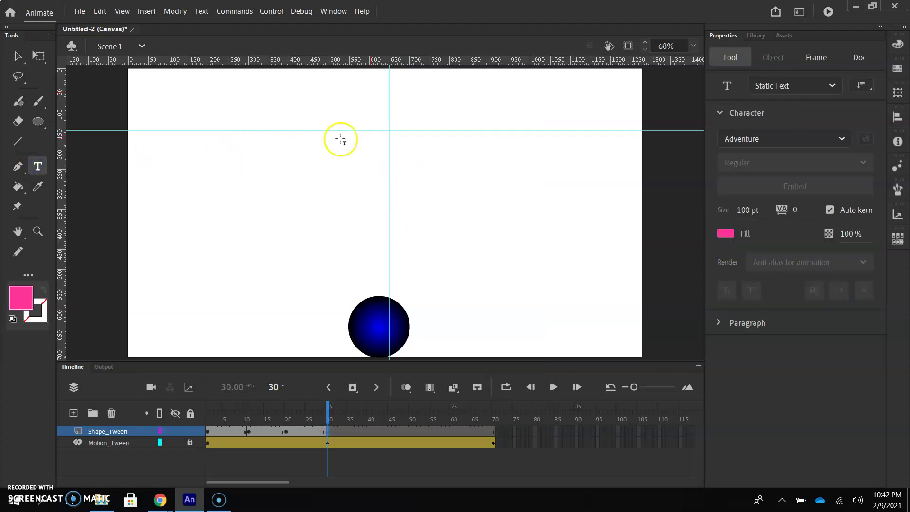
left_click(380, 121)
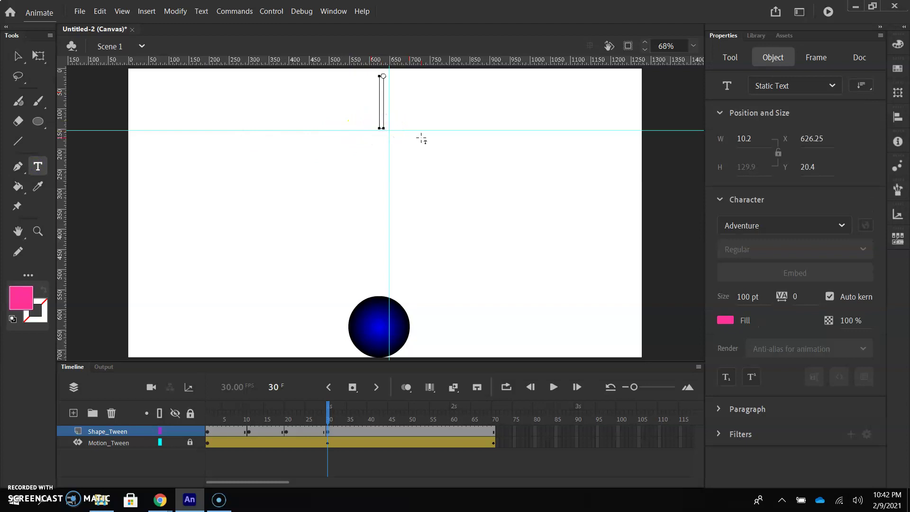
type("A")
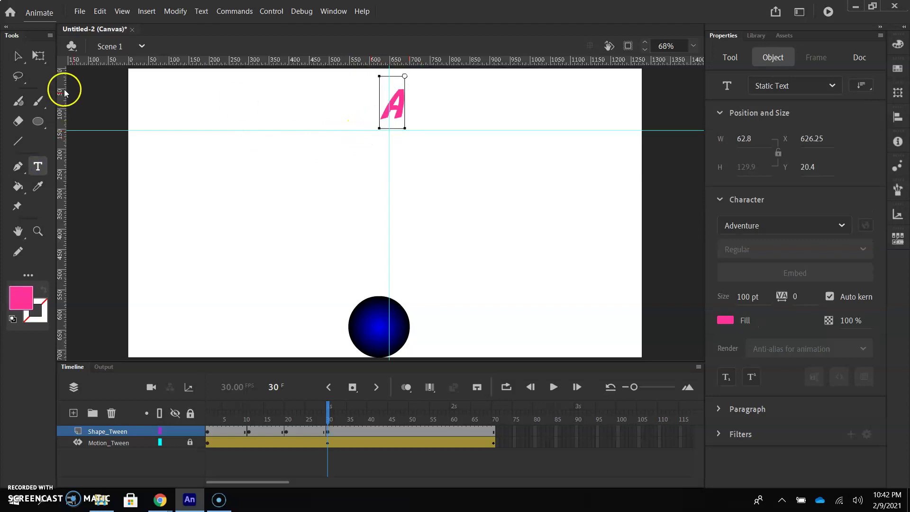
Change the letter A's fill to purple and finish editing its text
key("ctrl+a")
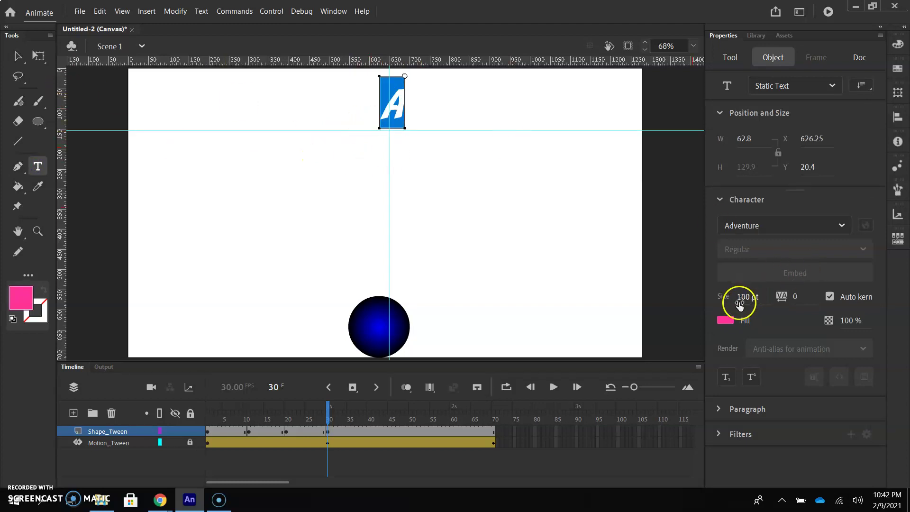
left_click(729, 322)
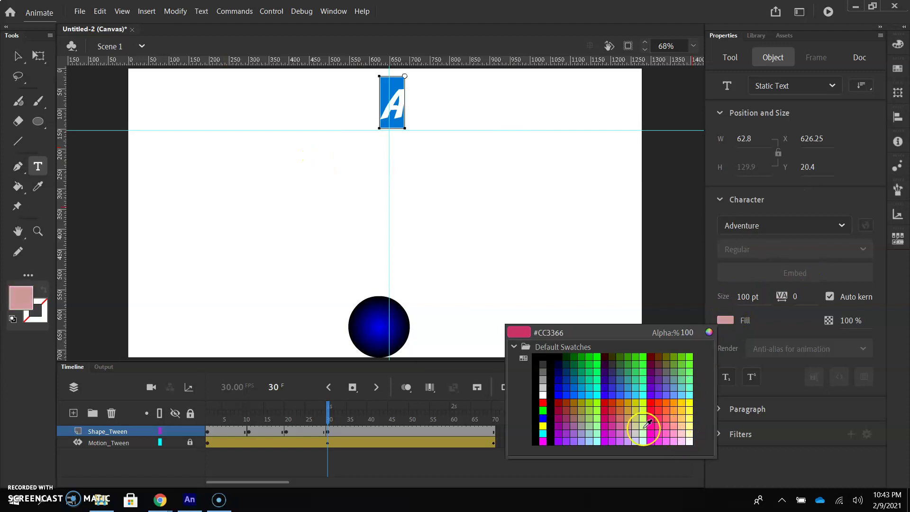
left_click(562, 437)
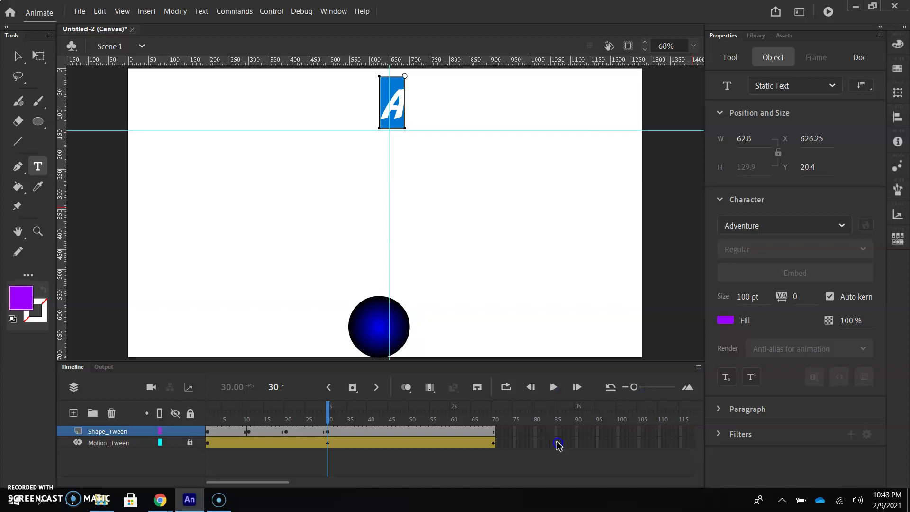
left_click(20, 56)
left_click(220, 125)
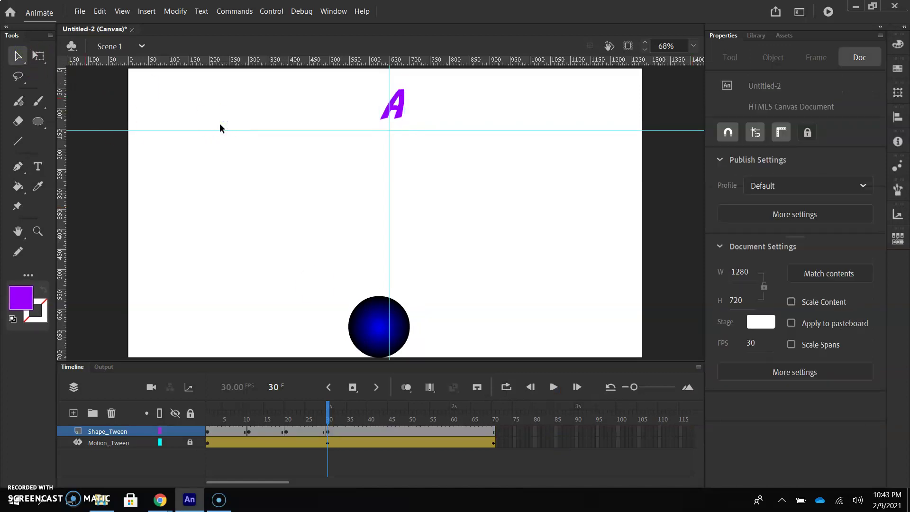
Move the letter A down to rest on the horizontal guide, centred on the vertical guide, and break it apart into a shape
left_click_drag(396, 95, 394, 106)
left_click(175, 10)
left_click(228, 63)
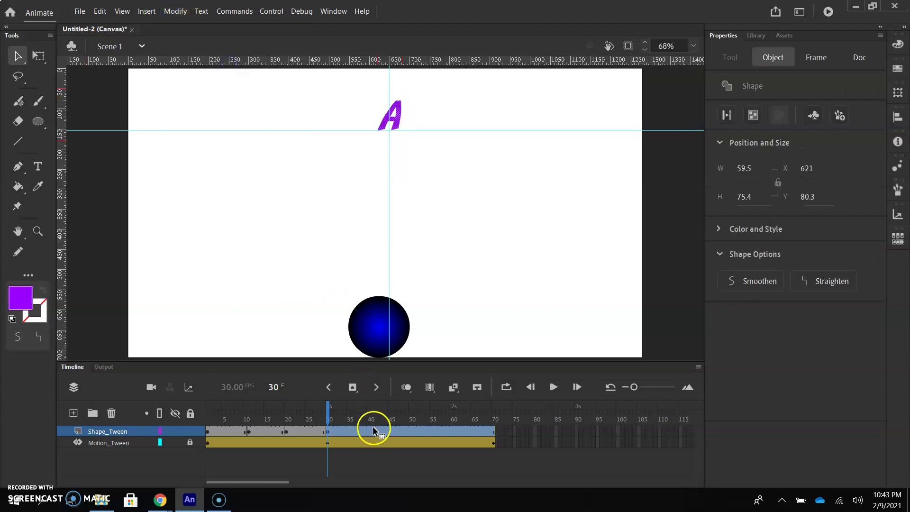
left_click(369, 432)
right_click(369, 432)
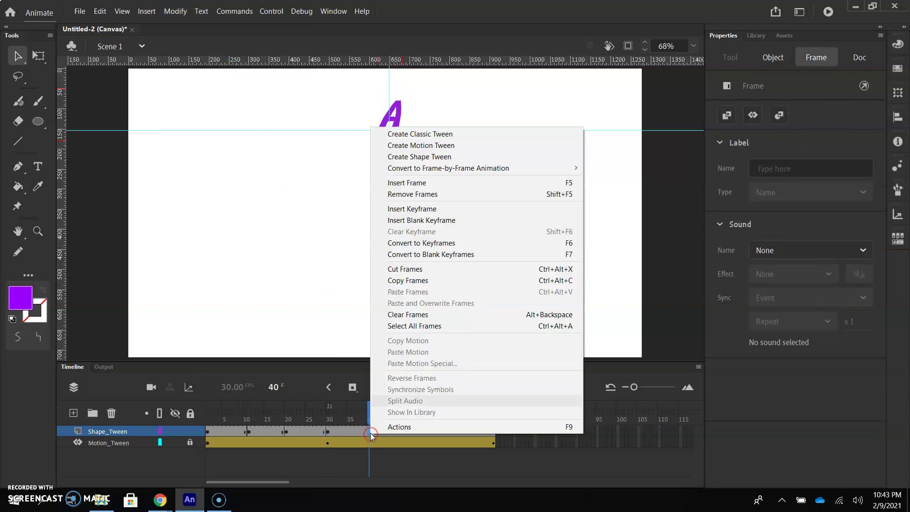
left_click(407, 209)
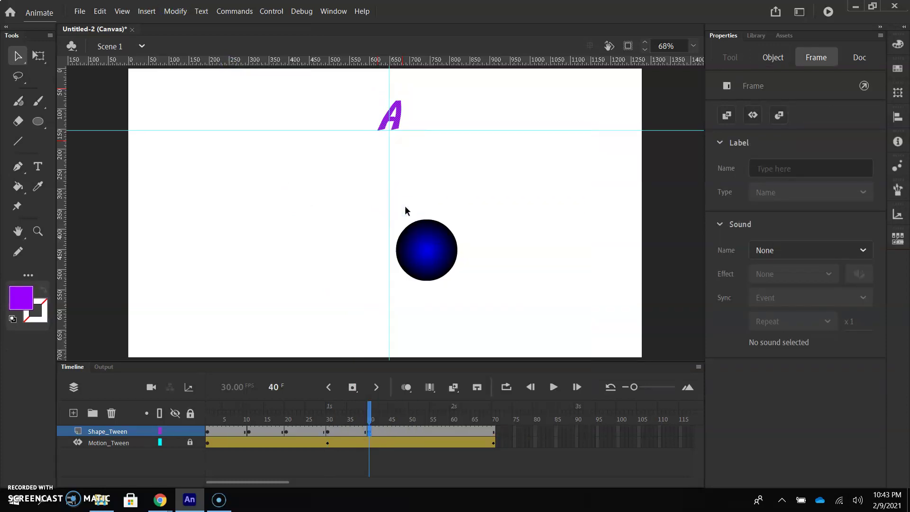
left_click(404, 259)
Insert a blank keyframe at frame 40 of the Shape_Tween layer
left_click(369, 432)
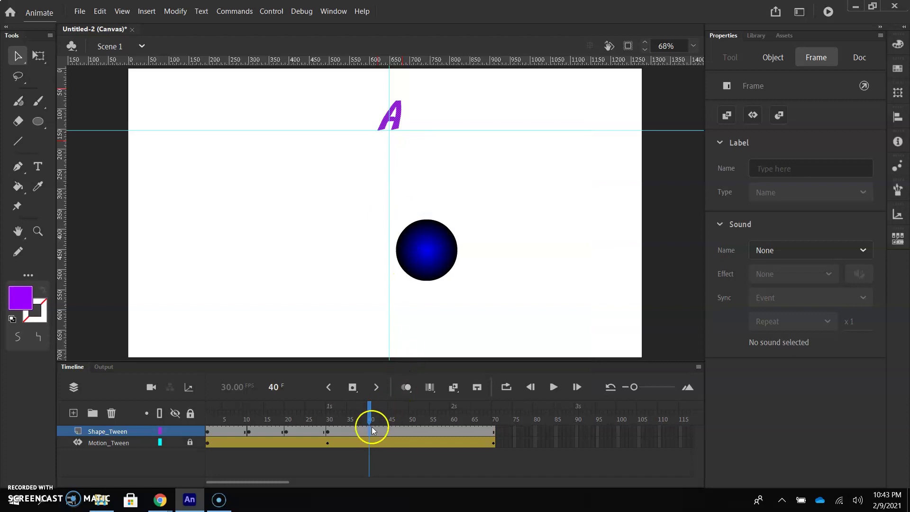
right_click(369, 431)
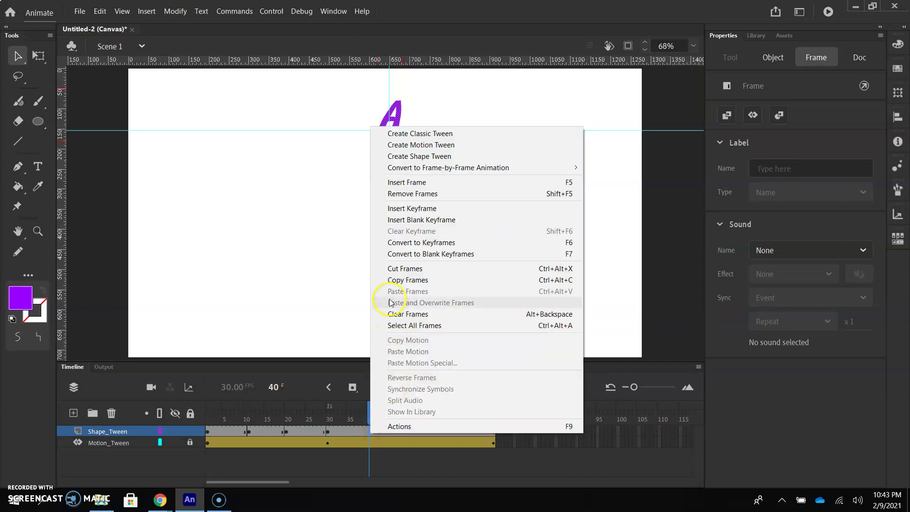
left_click(399, 219)
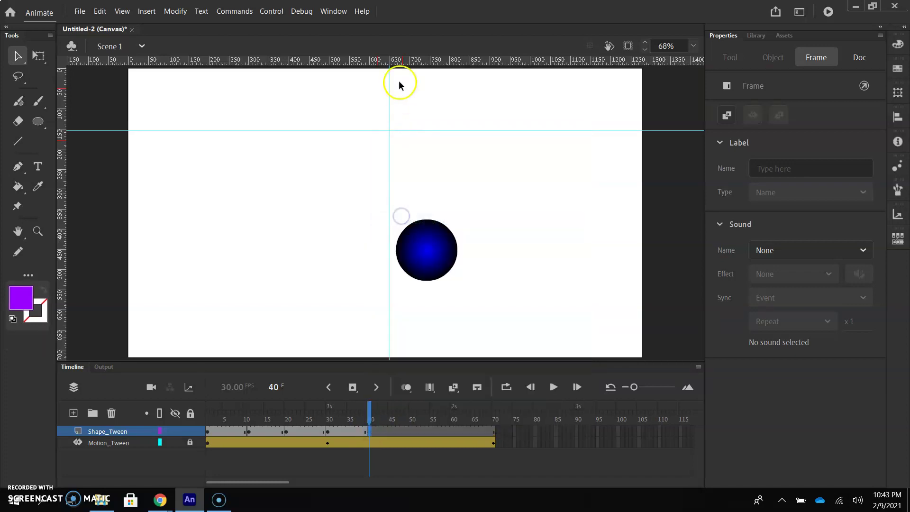
Draw a salmon-red, stroke-free five-pointed star about 124 by 119 px with the PolyStar tool, above the horizontal guide on frame 40
left_click(38, 121)
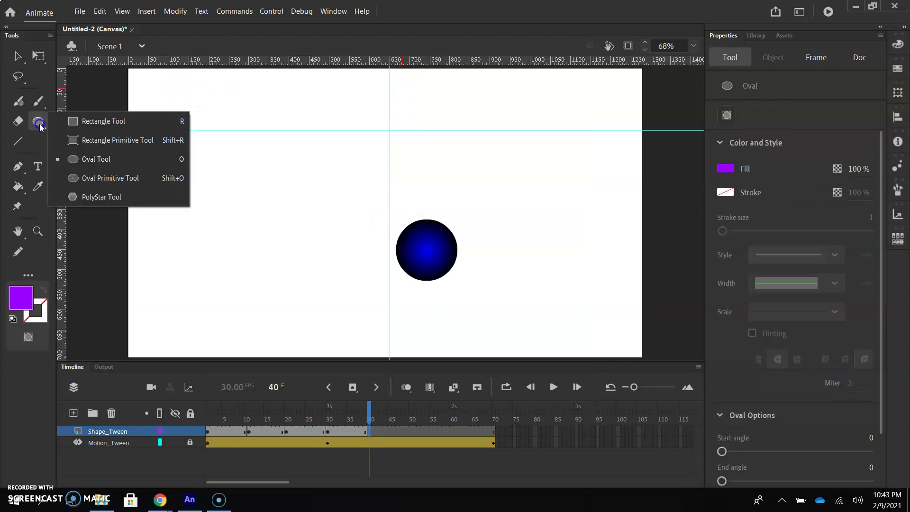
left_click(81, 196)
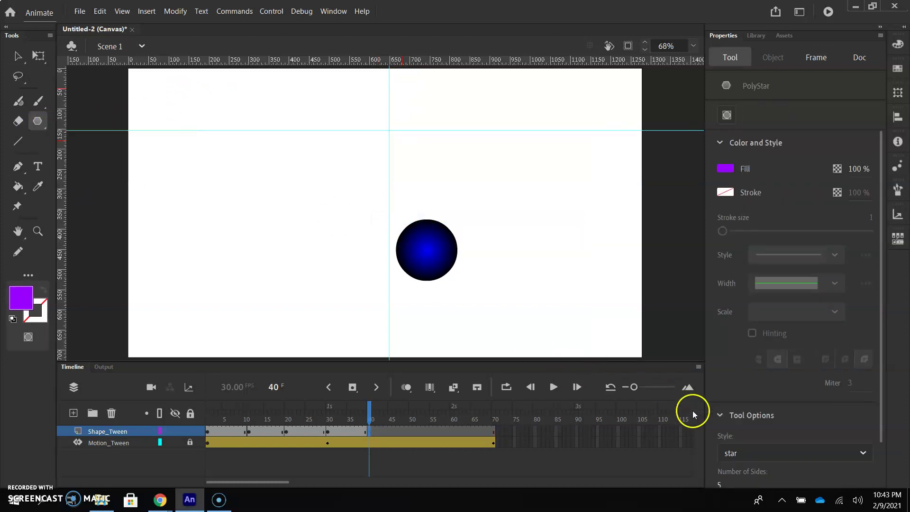
left_click(735, 173)
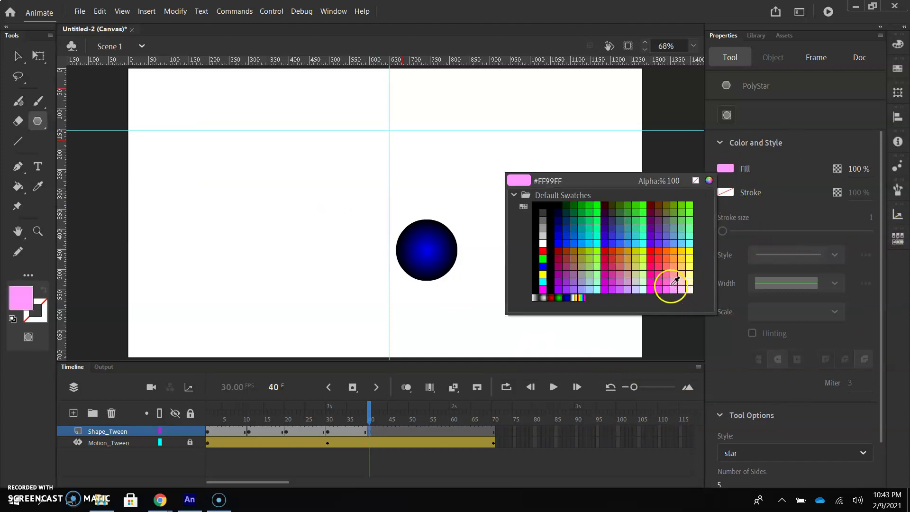
left_click(670, 262)
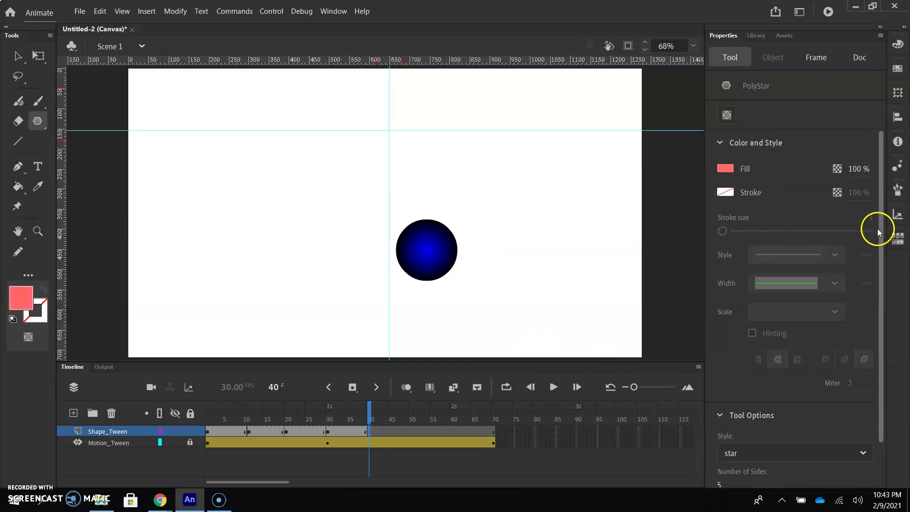
left_click_drag(877, 228, 883, 311)
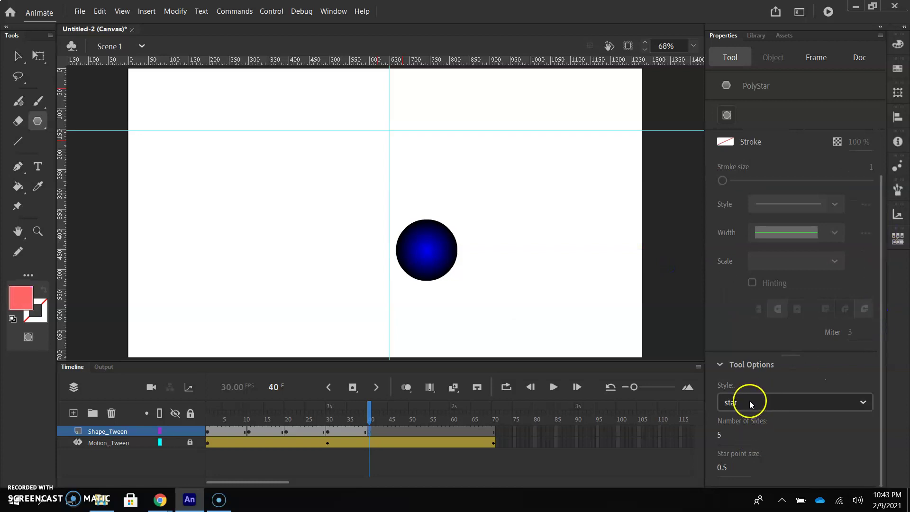
left_click_drag(373, 94, 388, 115)
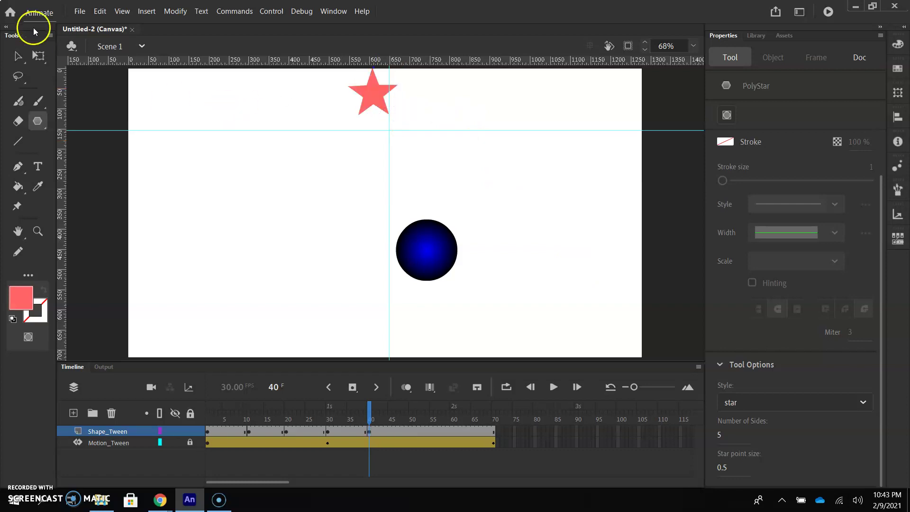
Move the star to rest on the horizontal guide, centred on the vertical guide
left_click(17, 56)
left_click(355, 92)
left_click_drag(374, 94, 388, 105)
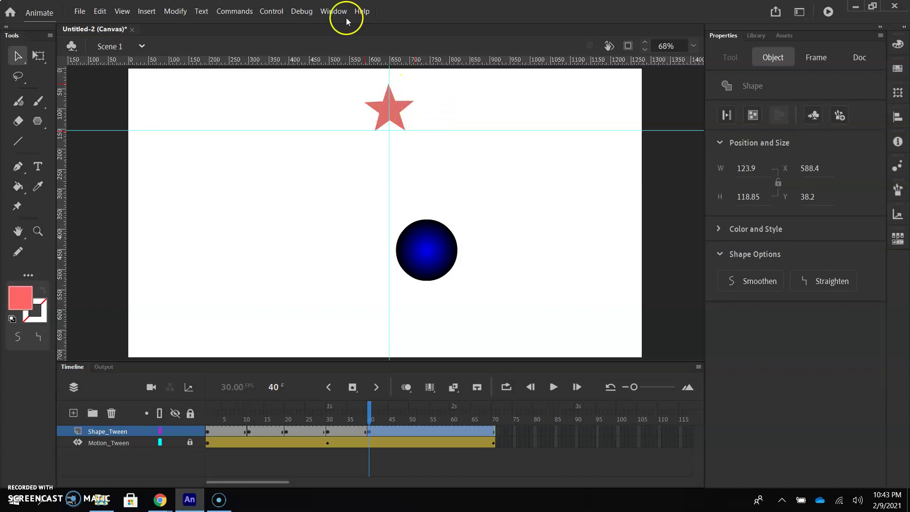
left_click(414, 432)
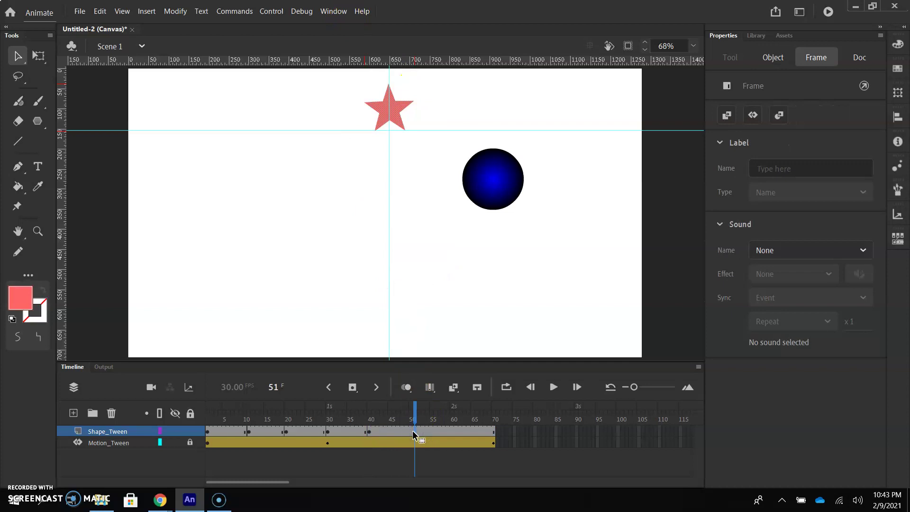
left_click(410, 430)
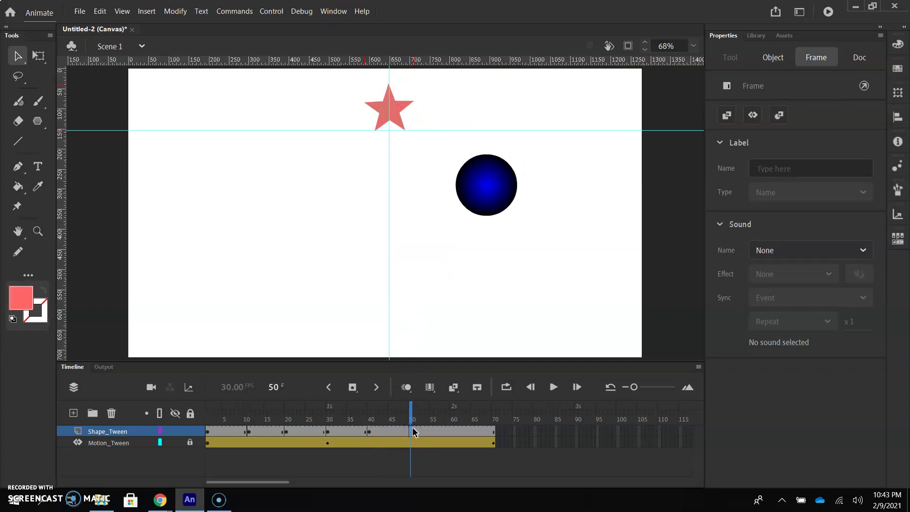
right_click(408, 424)
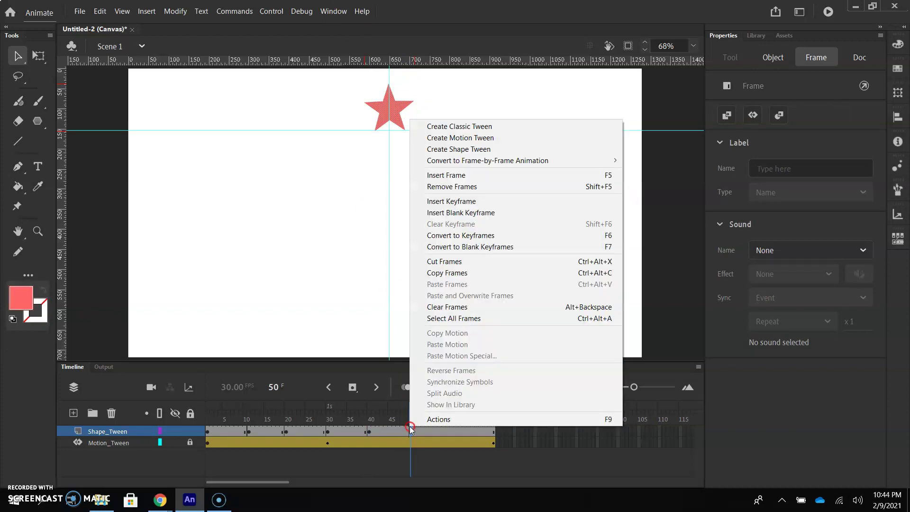
left_click(439, 201)
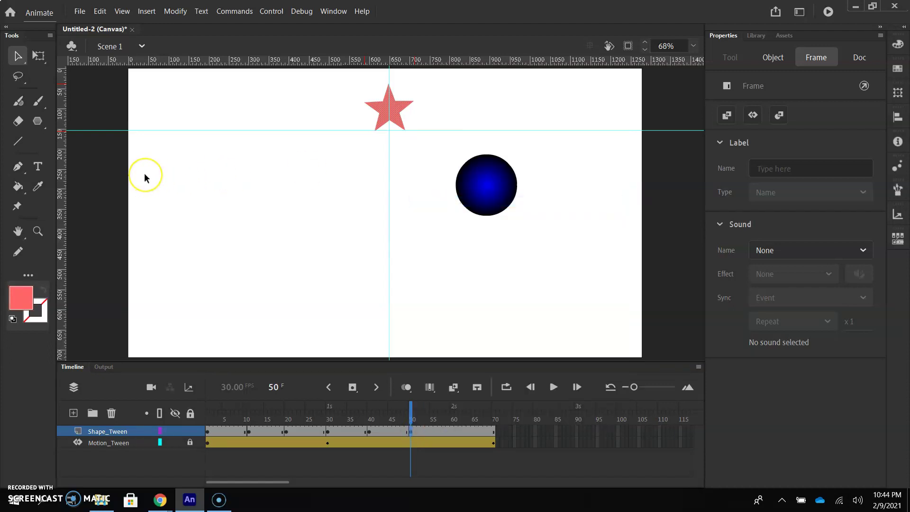
key("ctrl+z")
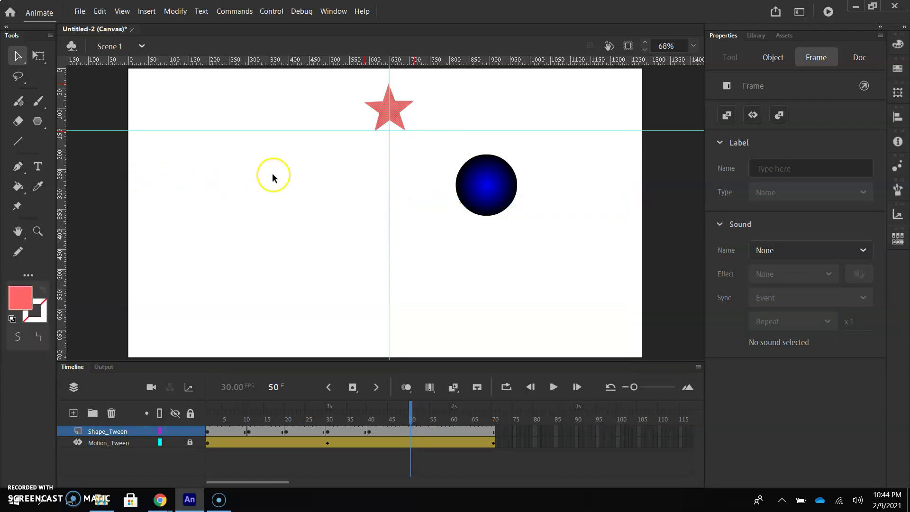
Insert a blank keyframe at frame 50 of the Shape_Tween layer
right_click(411, 431)
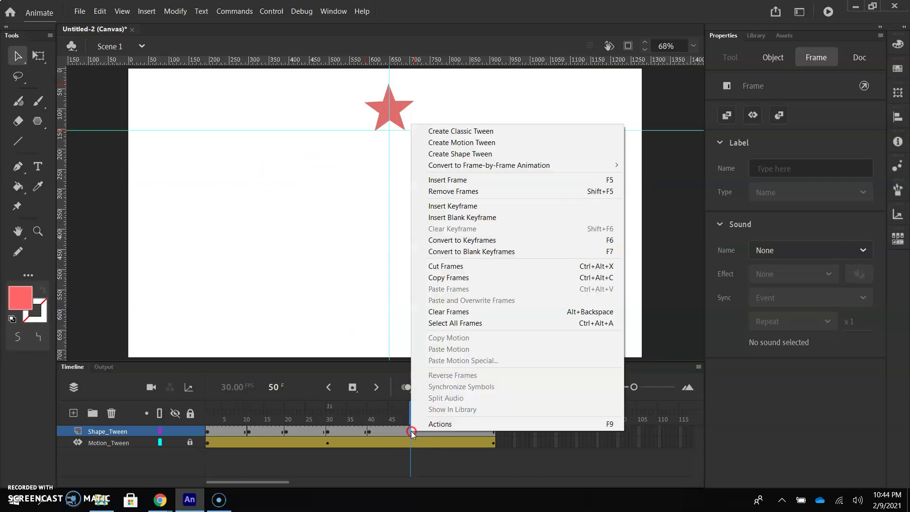
left_click(446, 217)
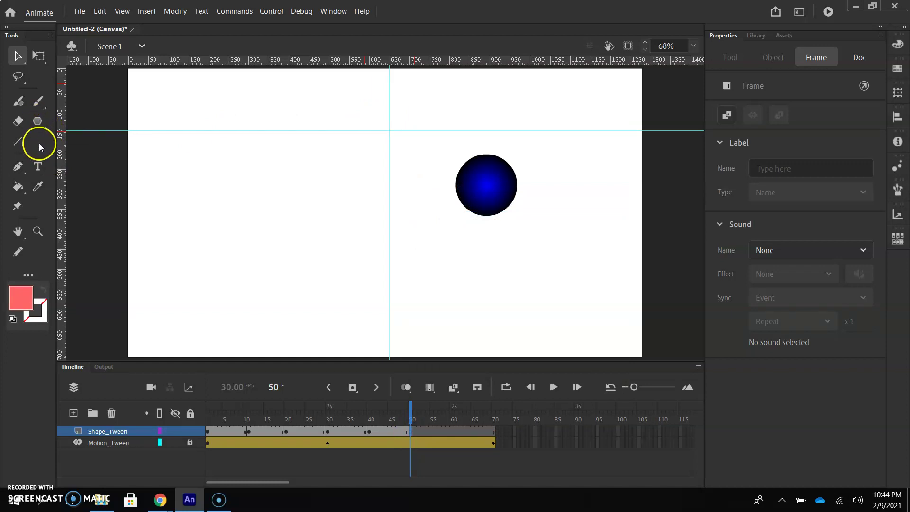
mouse_move(410, 421)
left_mouse_down()
mouse_move(385, 421)
mouse_move(410, 421)
left_mouse_up()
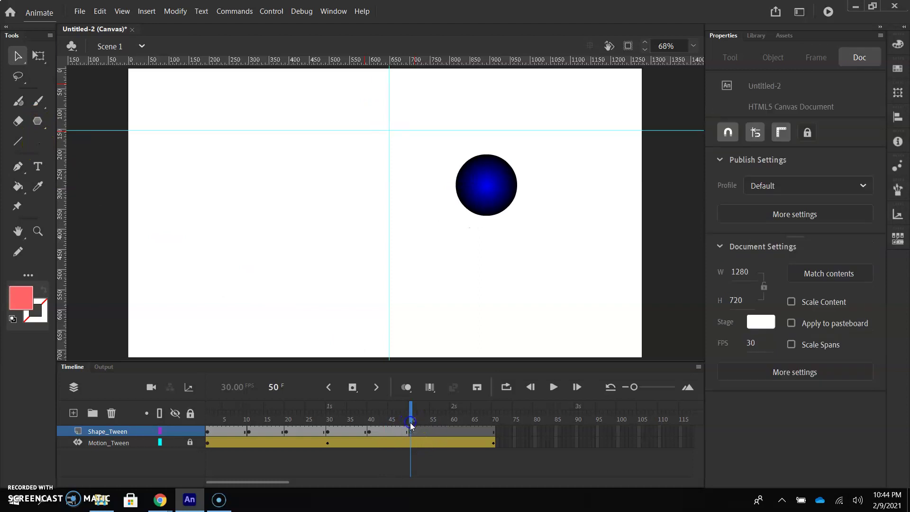
Add the letter S as static text just above the guide intersection on frame 50
left_click(40, 167)
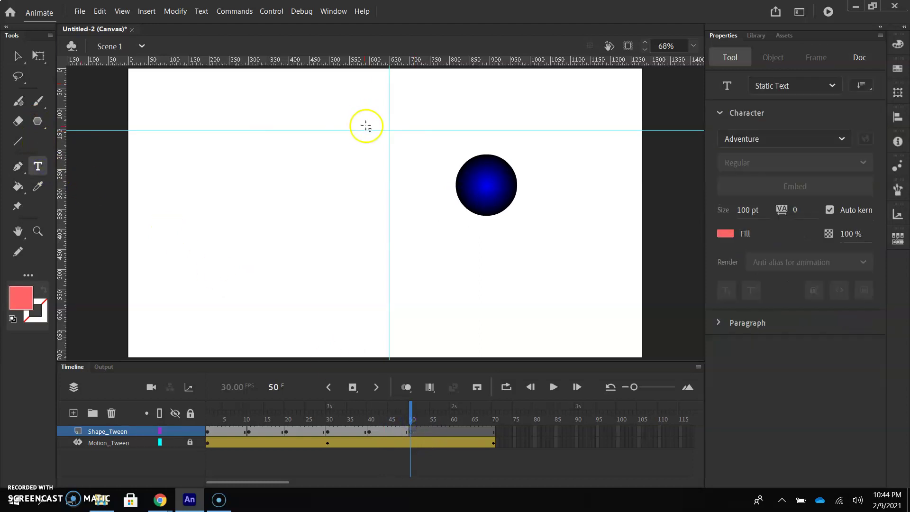
left_click(387, 121)
type("S")
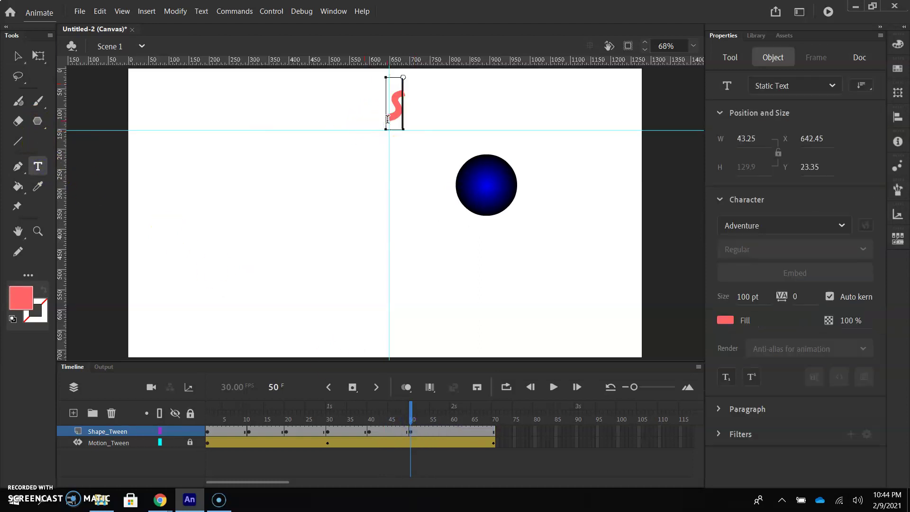
Change the letter S's fill to red and finish editing its text
key("ctrl+a")
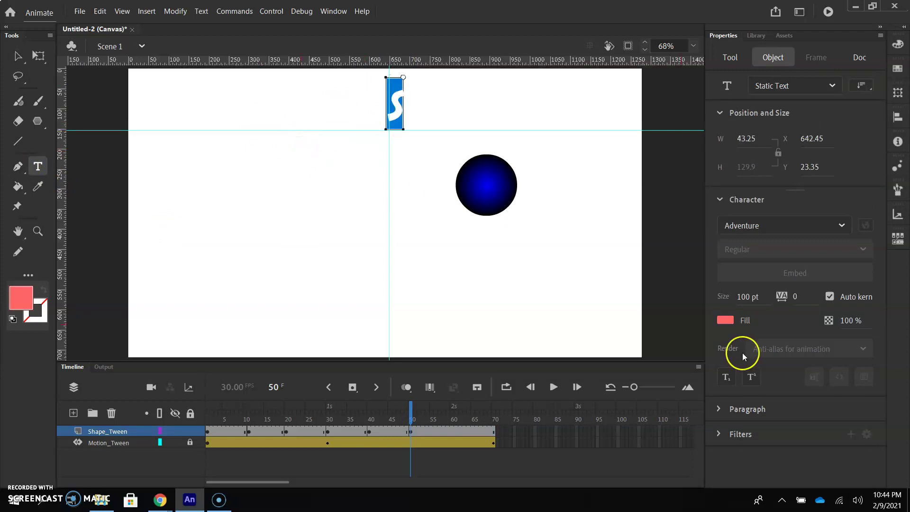
left_click(727, 321)
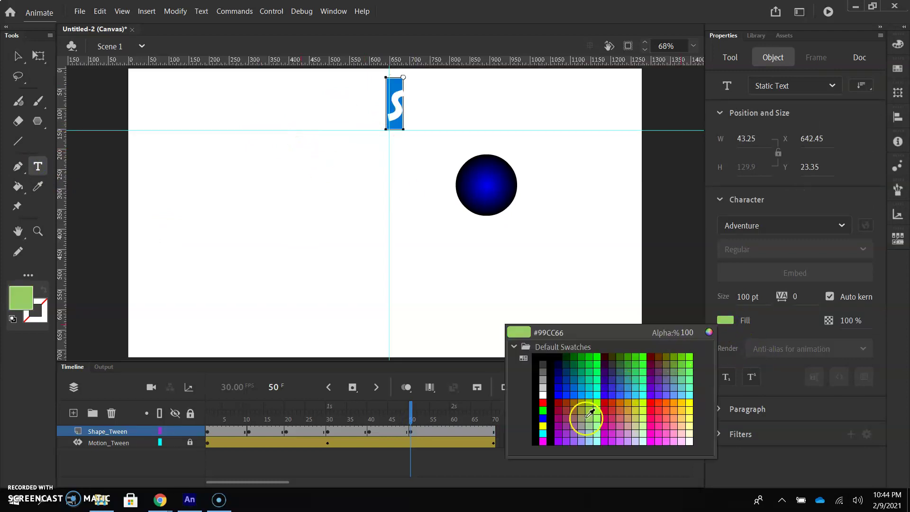
left_click(544, 403)
left_click(17, 57)
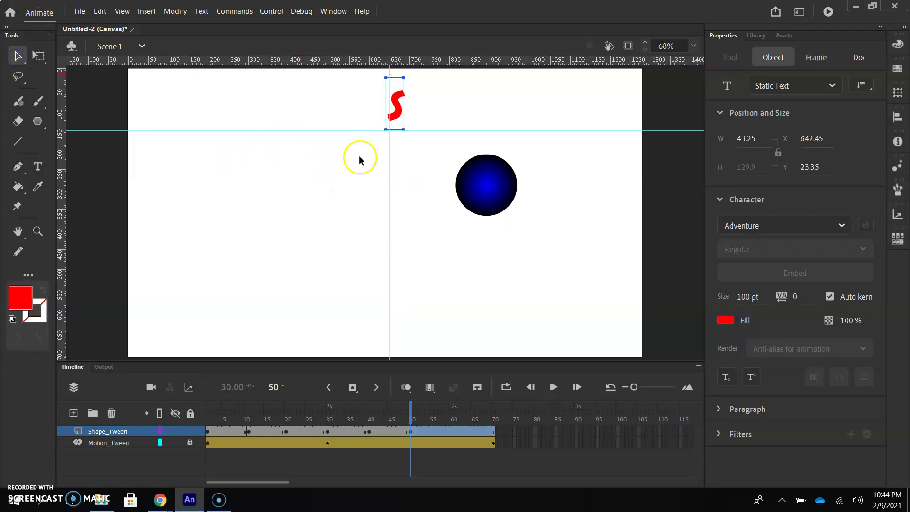
Move the letter S down to rest on the horizontal guide, centred on the vertical guide, and break it apart into a shape
mouse_move(401, 110)
left_mouse_down()
mouse_move(404, 118)
mouse_move(396, 117)
left_mouse_up()
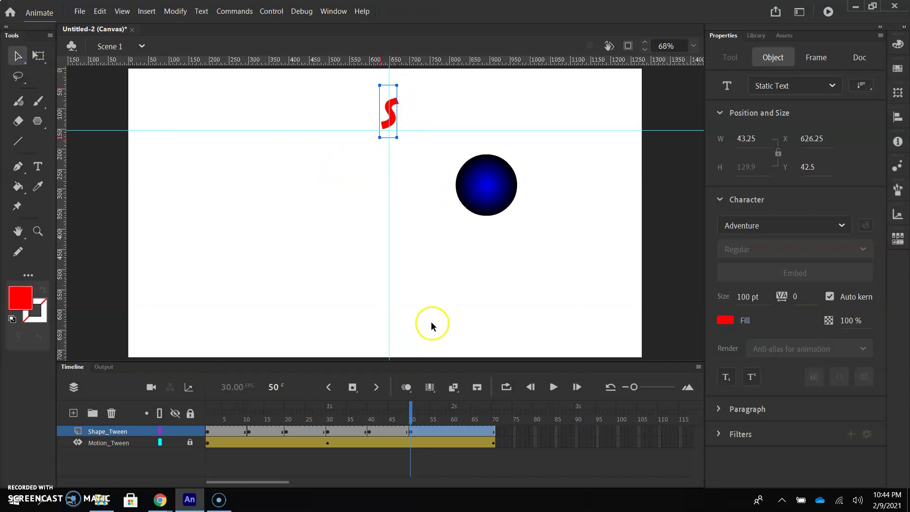
left_click(177, 12)
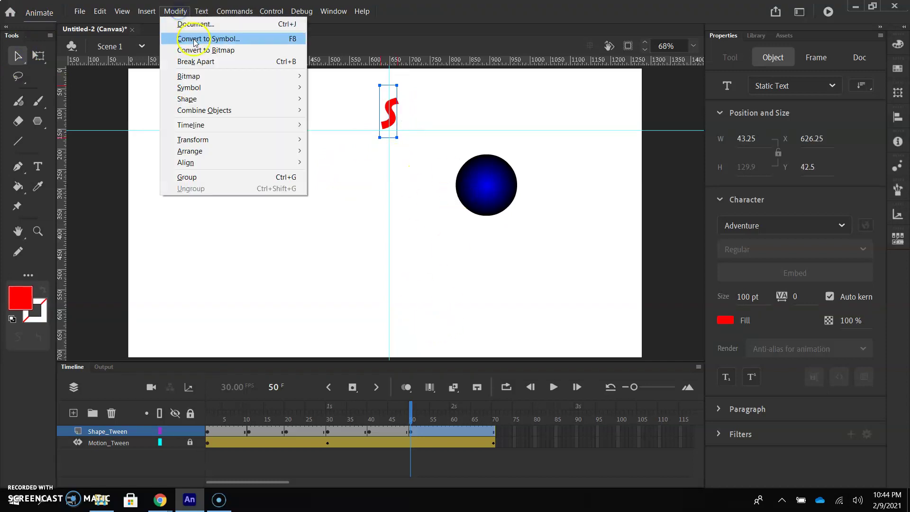
left_click(202, 62)
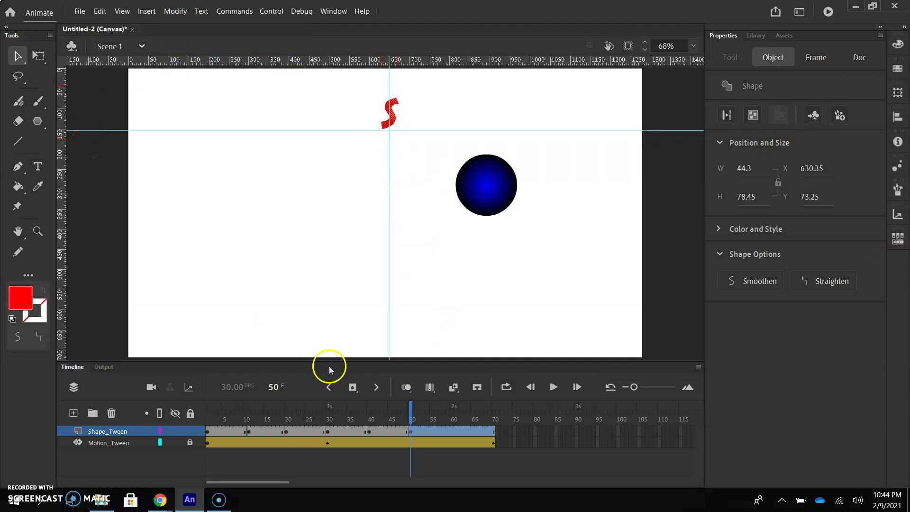
left_click(456, 432)
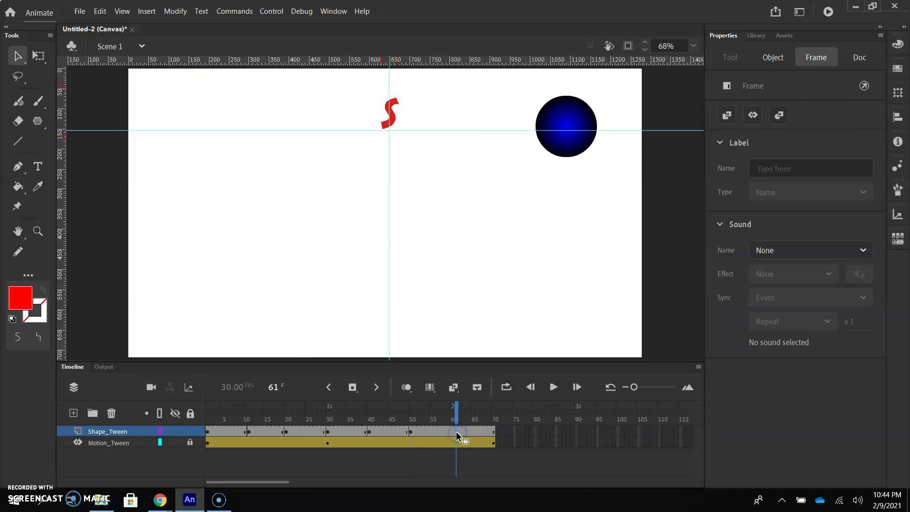
right_click(450, 431)
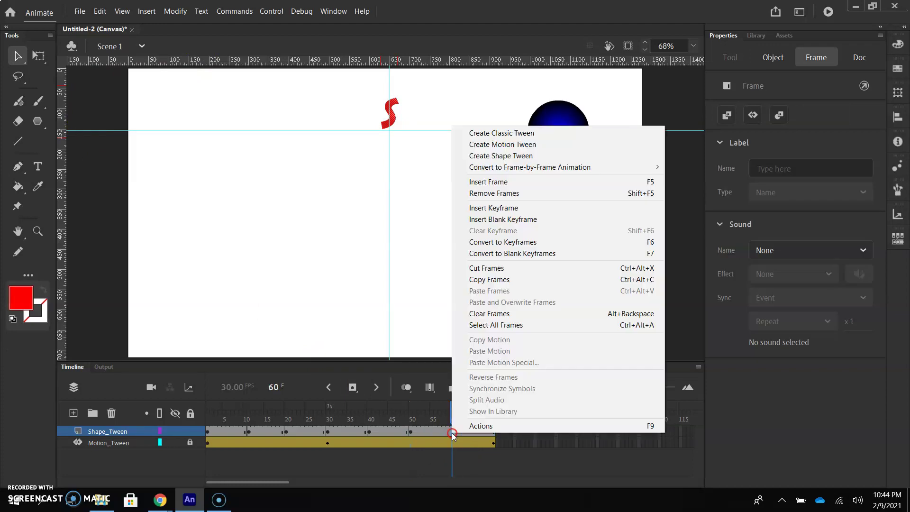
left_click(507, 207)
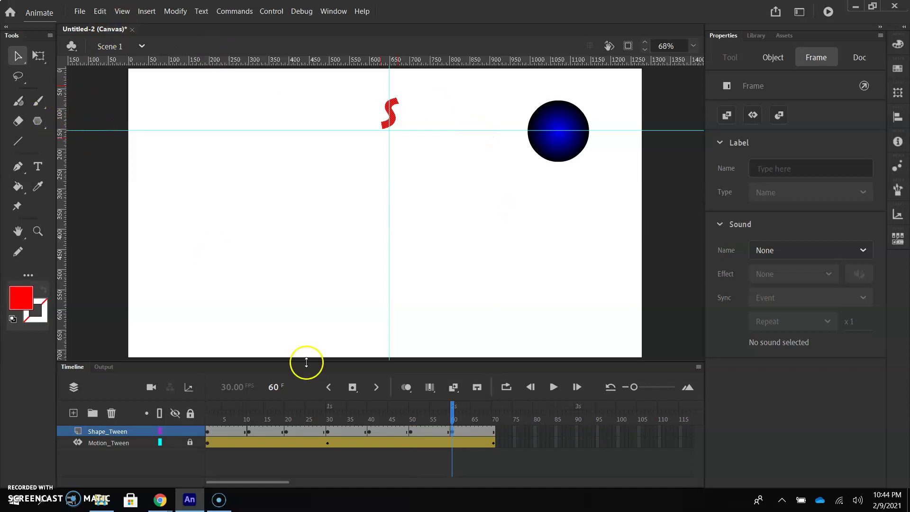
key("ctrl+z")
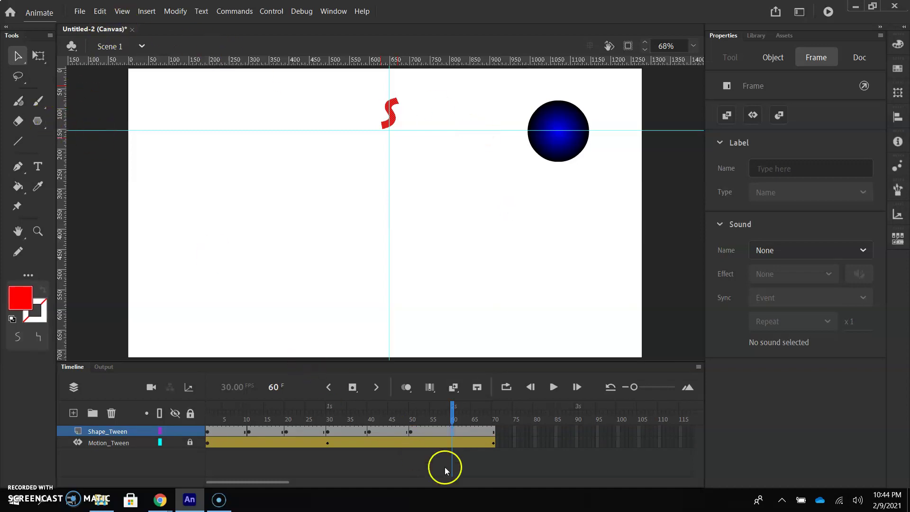
Insert a blank keyframe at frame 60 of Shape_Tween and draw a red Oval Primitive circle about 102 px wide over the guide intersection
right_click(450, 428)
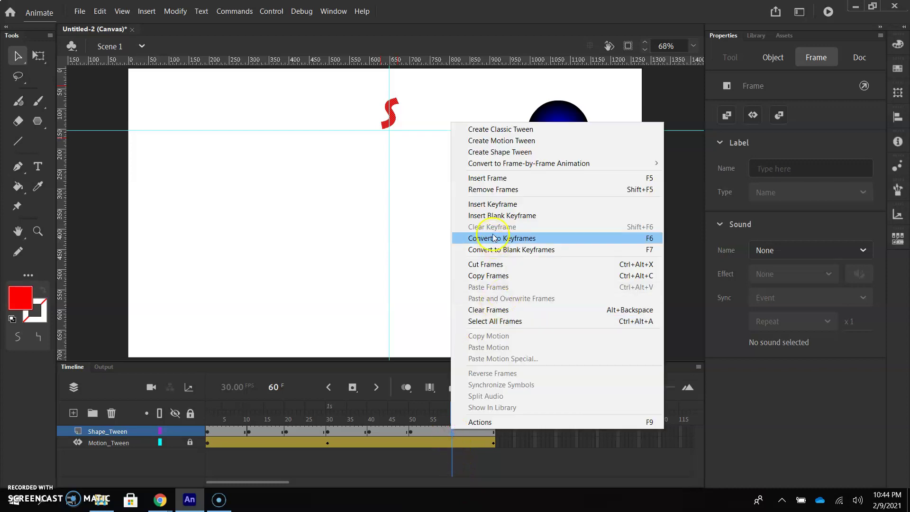
left_click(493, 216)
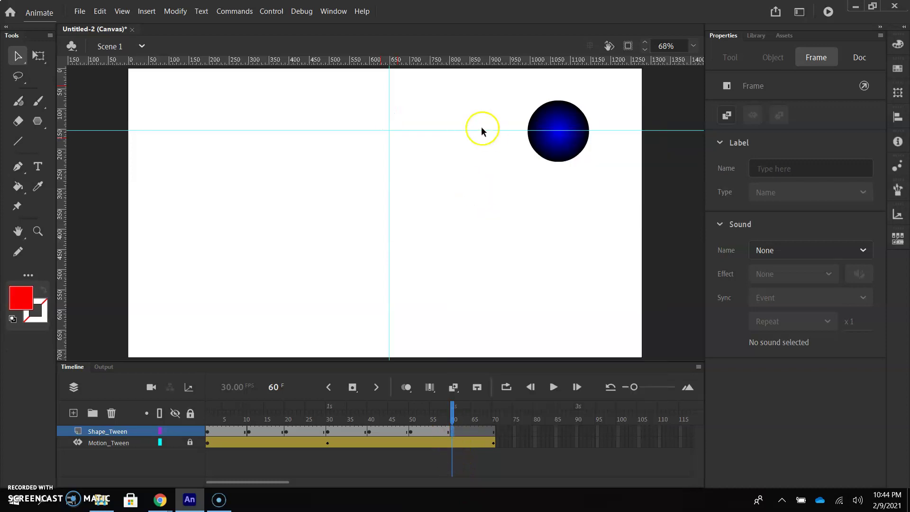
left_click(39, 121)
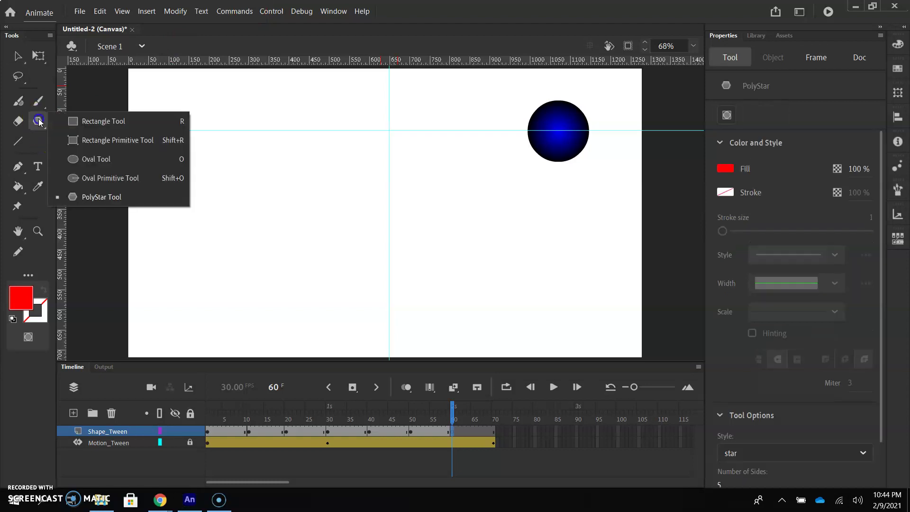
left_click(86, 179)
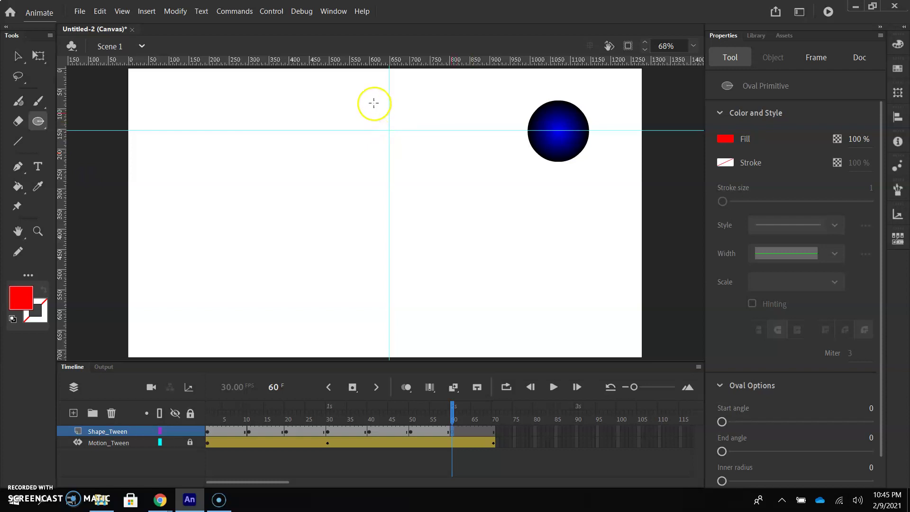
left_click_drag(370, 95, 412, 136)
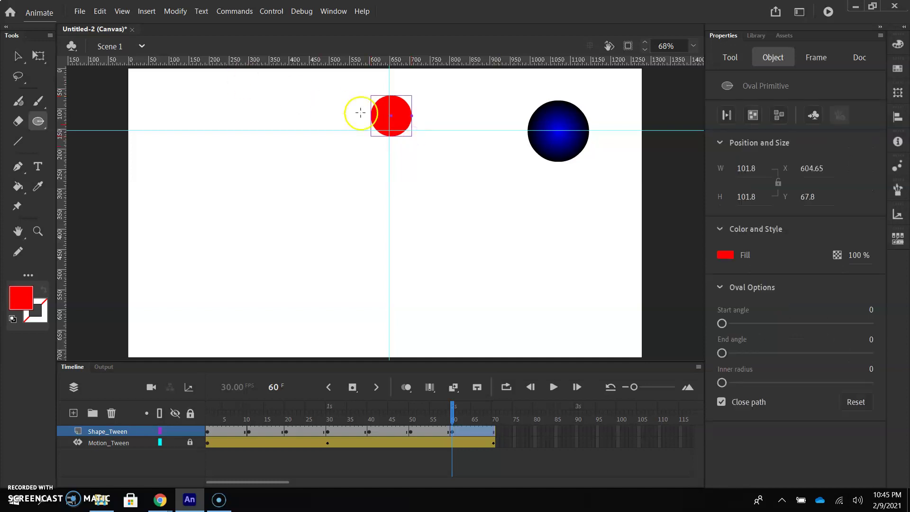
Open the red circle into a ring with inner radius 39 and nudge it to X 597.4, Y 53.05, resting on the horizontal guide
left_click(18, 56)
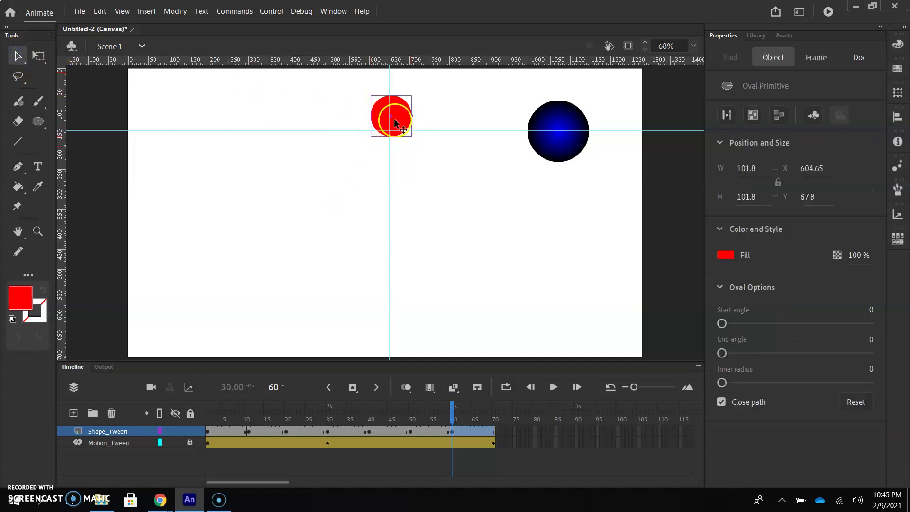
mouse_move(391, 116)
left_mouse_down()
mouse_move(399, 127)
mouse_move(402, 116)
left_mouse_up()
key("Left")
key("Left")
key("Left")
key("Left")
key("Left")
key("Left")
key("Left")
key("Left")
key("Left")
key("Left")
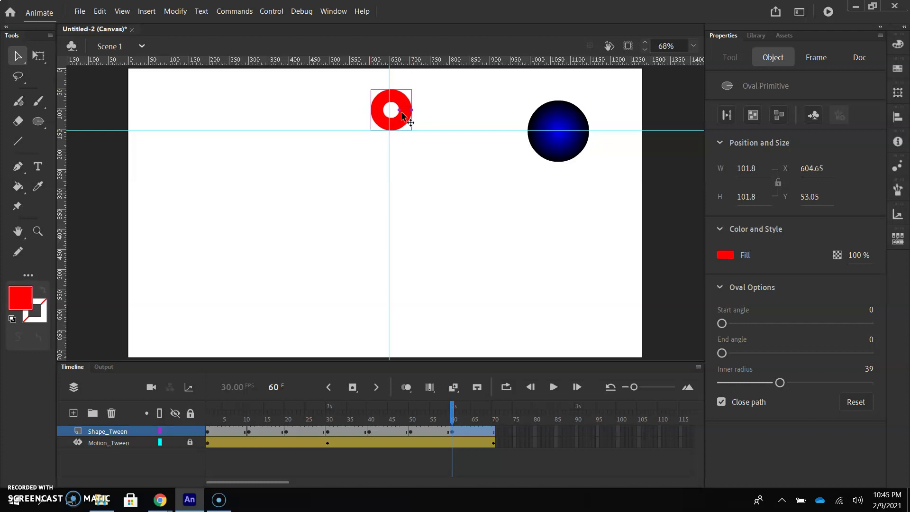
key("Right")
key("Right")
key("Right")
key("Right")
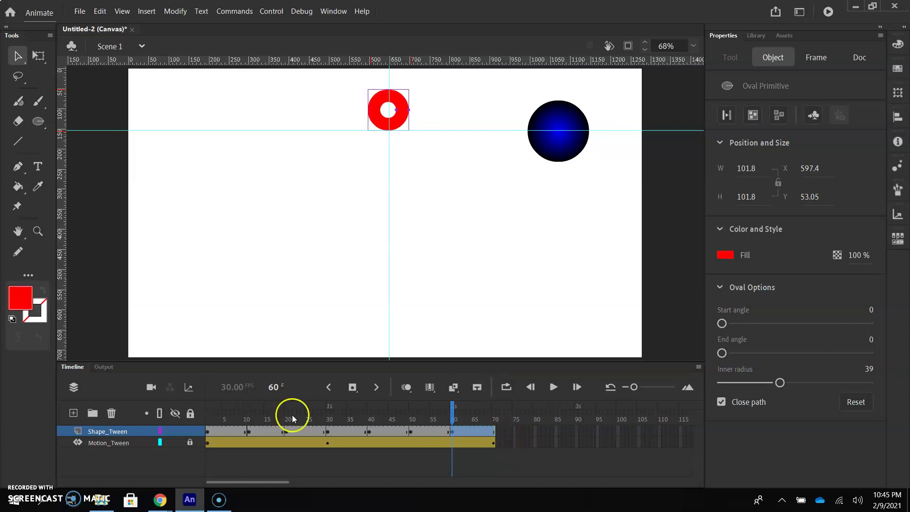
Copy the green square's keyframe at frame 1 of Shape_Tween and paste it at frame 70 of the same layer
left_click_drag(456, 412, 206, 419)
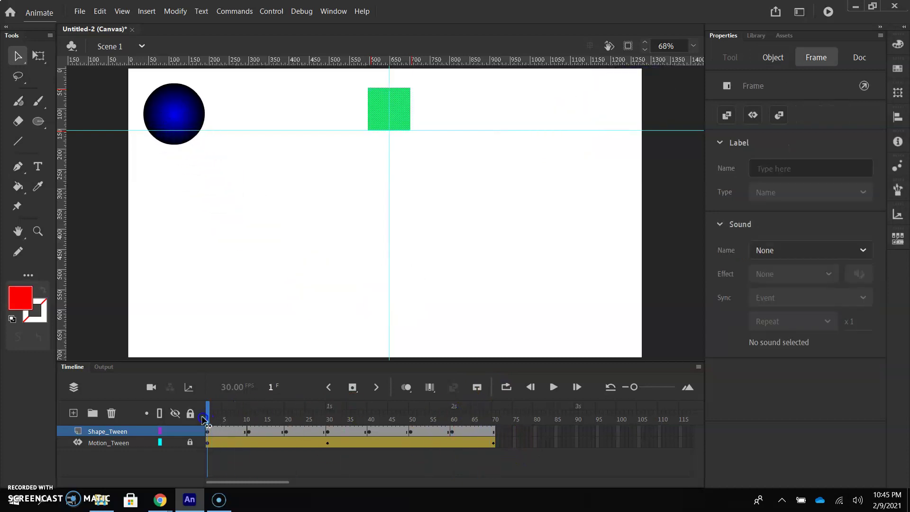
left_click(334, 249)
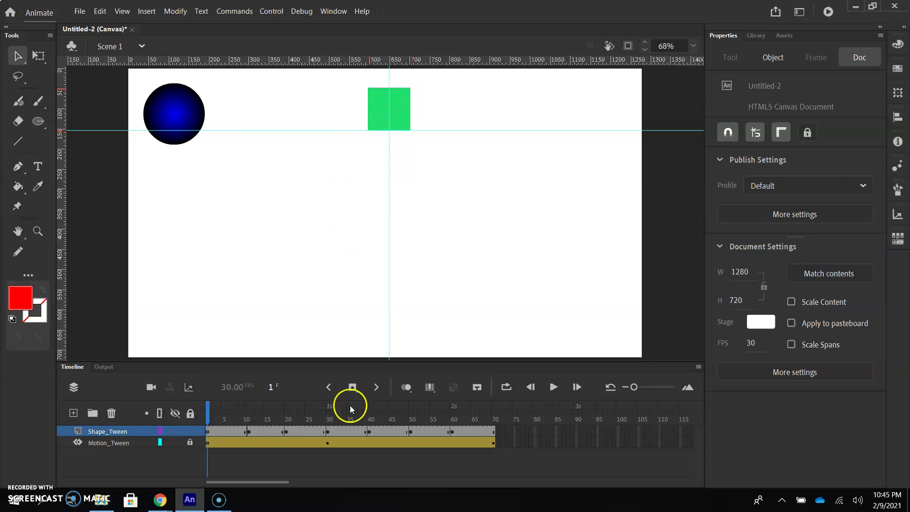
left_click(206, 430)
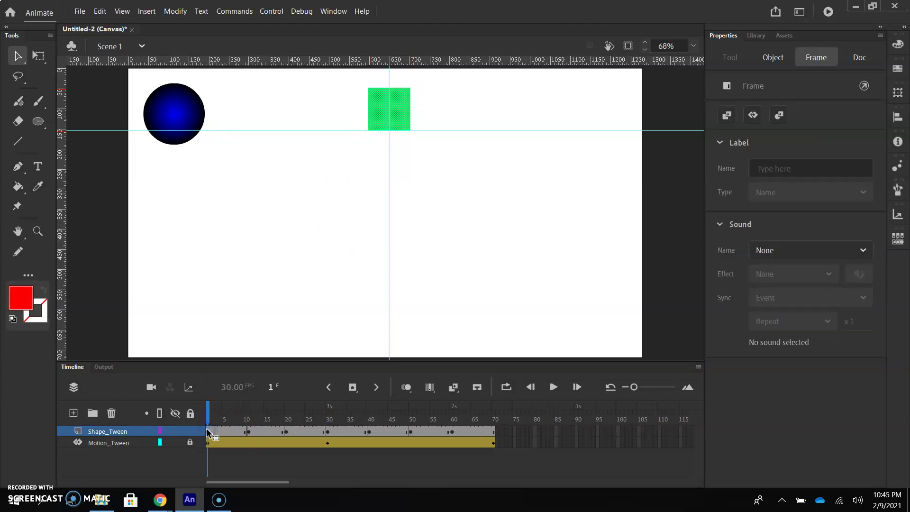
right_click(207, 432)
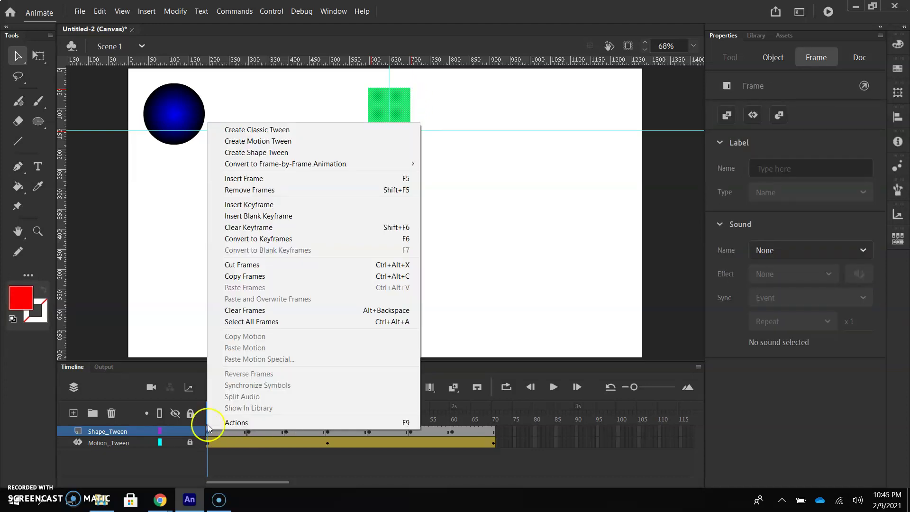
left_click(254, 277)
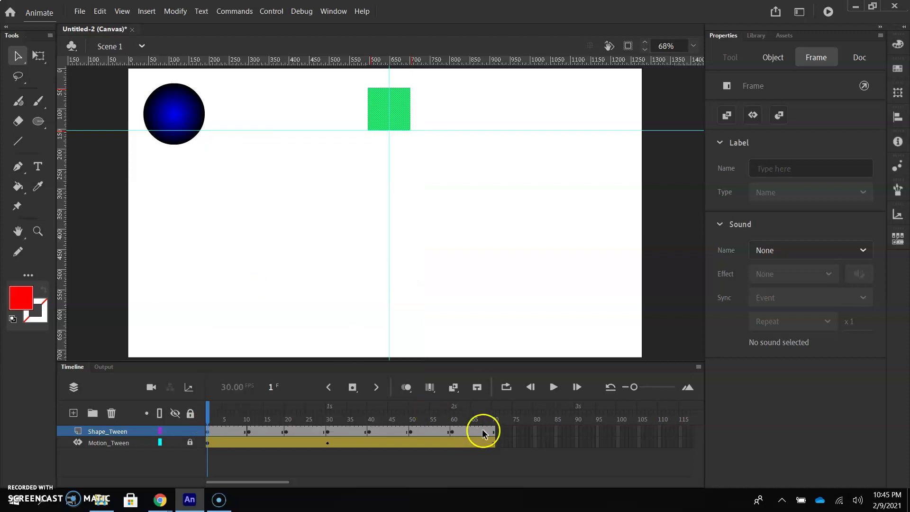
left_click(494, 420)
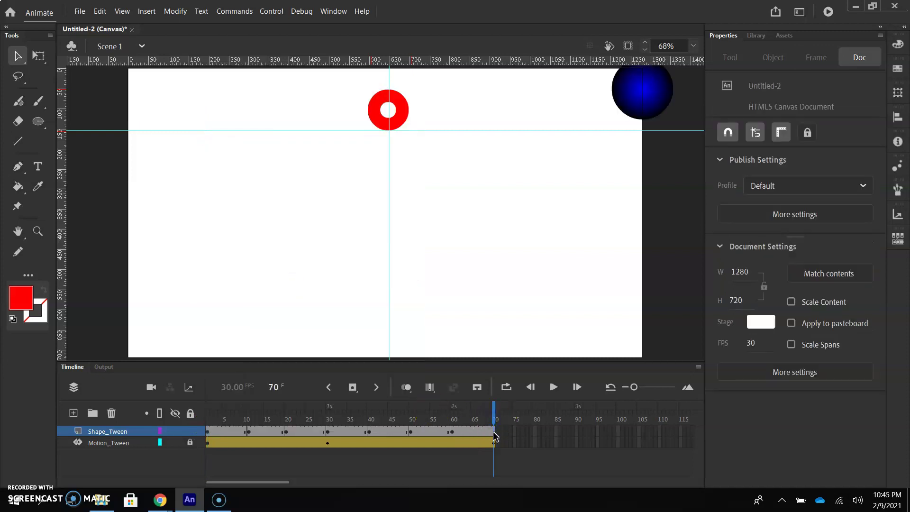
left_click(493, 432)
right_click(493, 431)
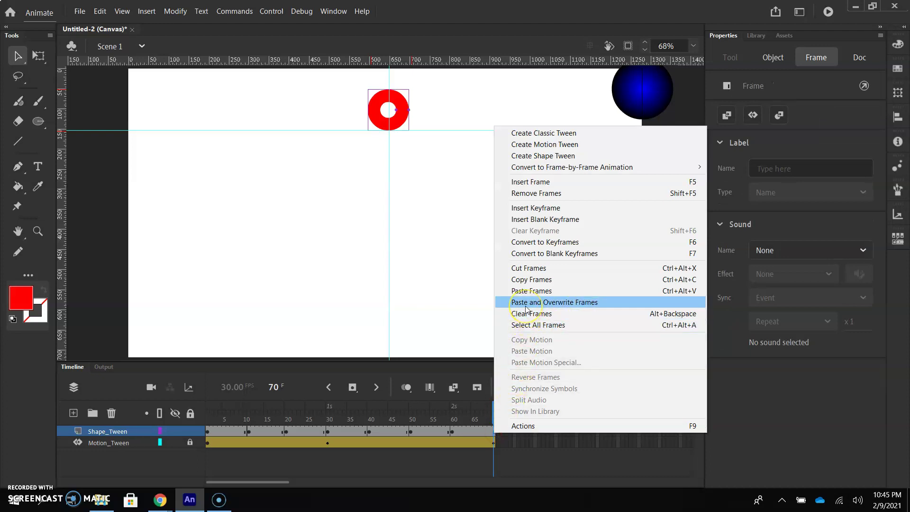
left_click(519, 291)
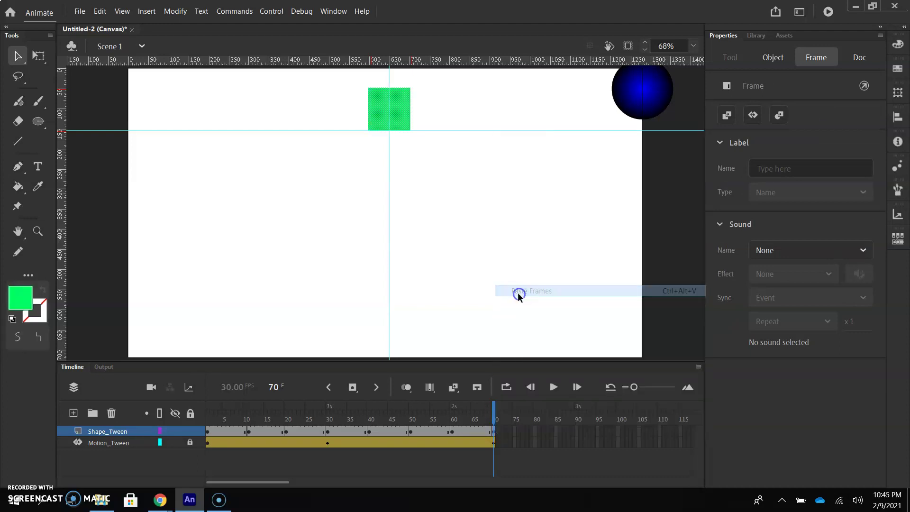
left_click_drag(493, 429, 433, 413)
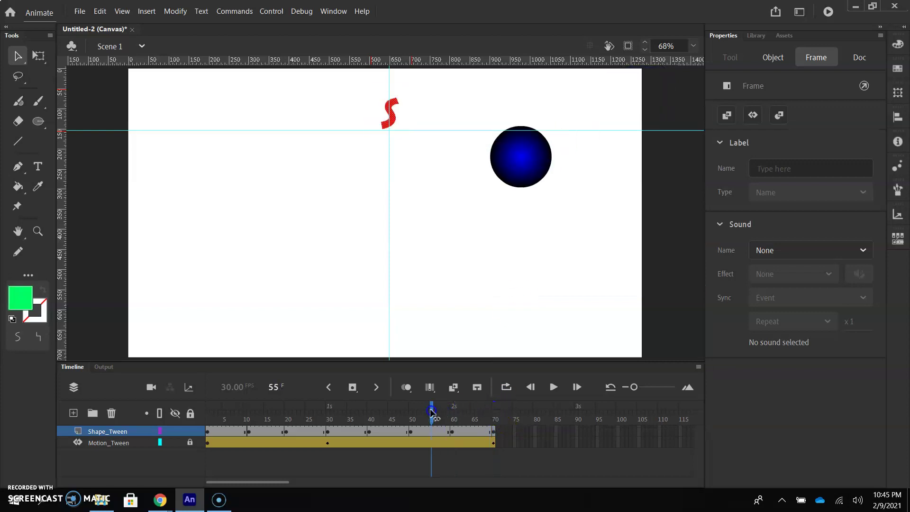
left_click(122, 432)
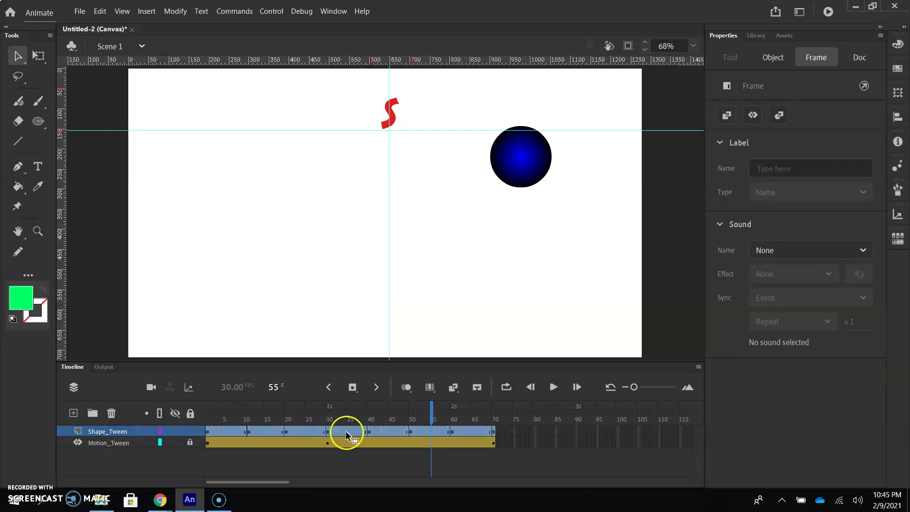
left_click_drag(368, 429, 243, 421)
left_click_drag(431, 407, 208, 424)
left_click(120, 433)
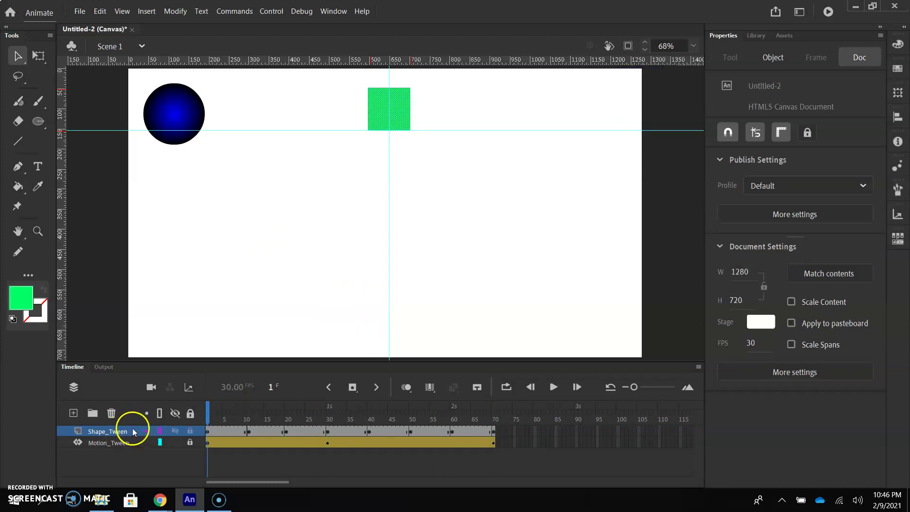
left_click(133, 431)
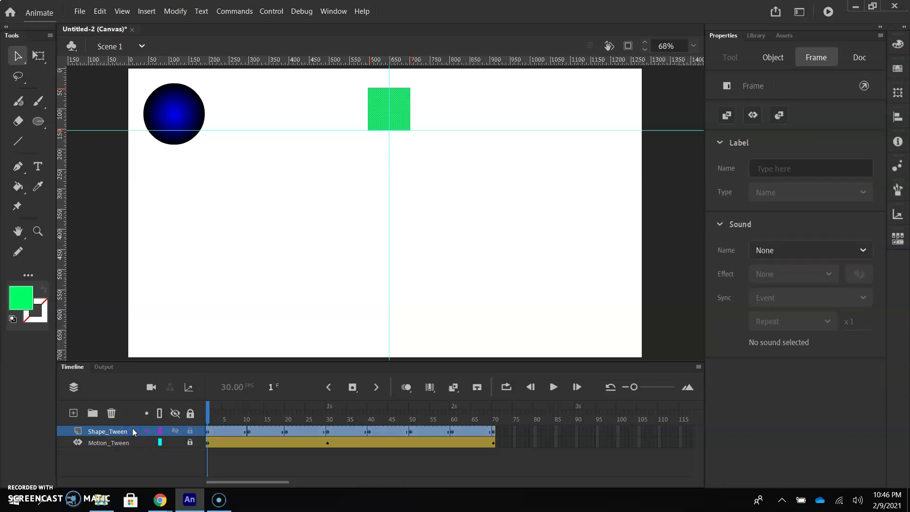
right_click(133, 431)
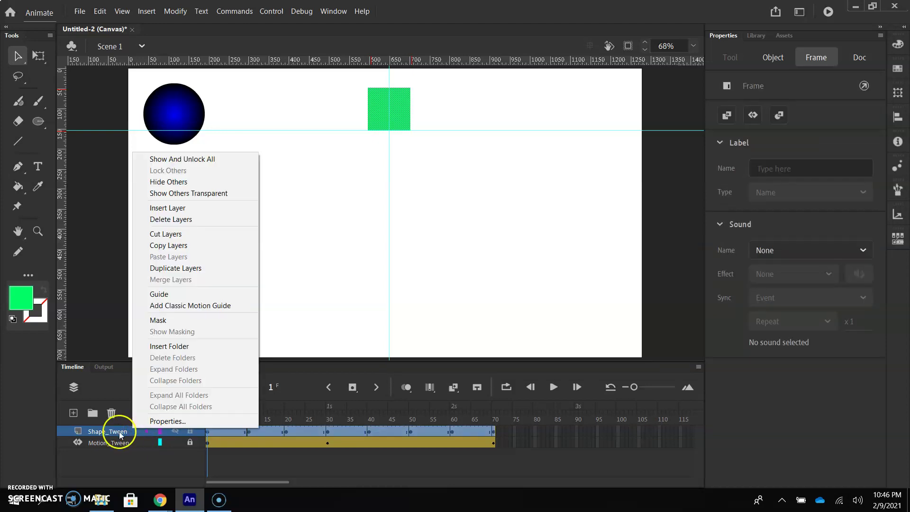
left_click(132, 433)
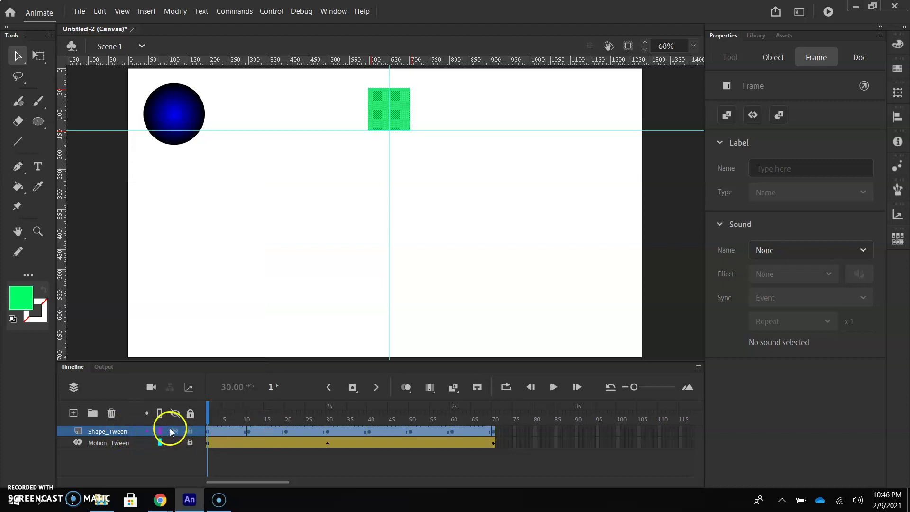
right_click(135, 428)
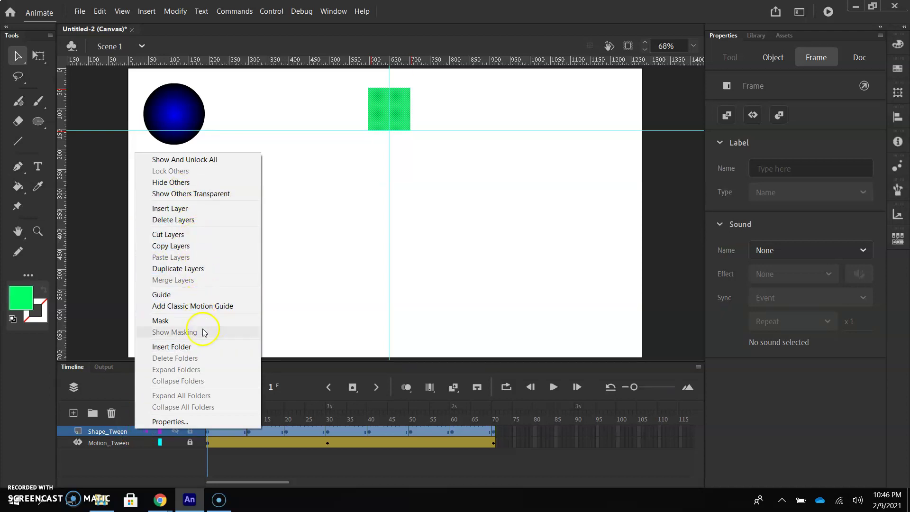
left_click(130, 431)
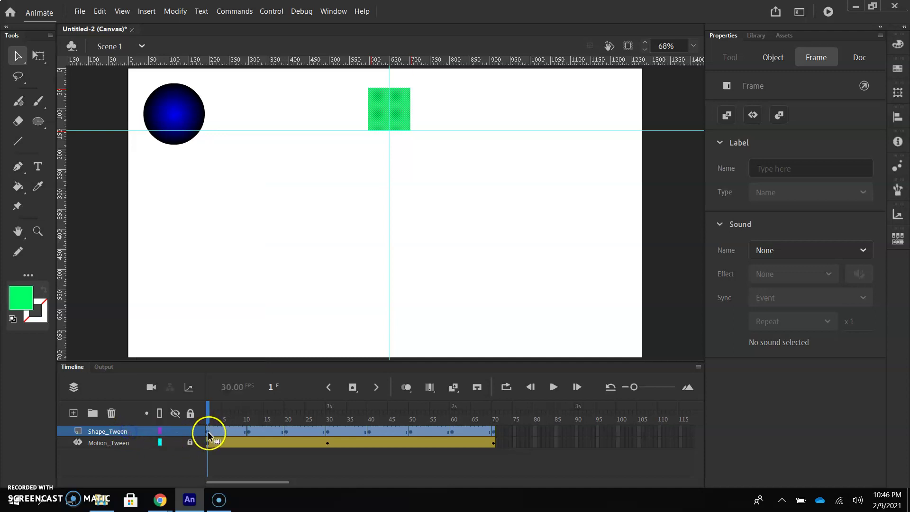
right_click(136, 431)
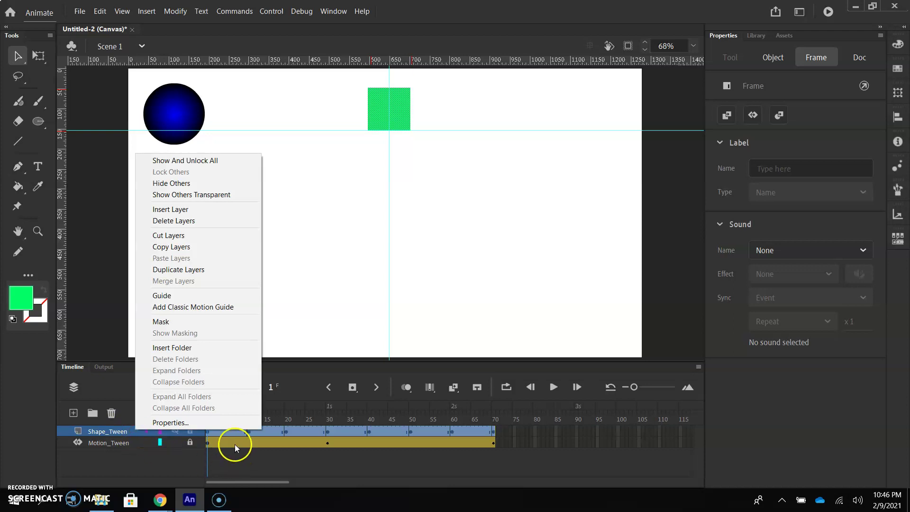
left_click(224, 431)
Create shape tweens across all the frames of the Shape_Tween layer
left_click(134, 429)
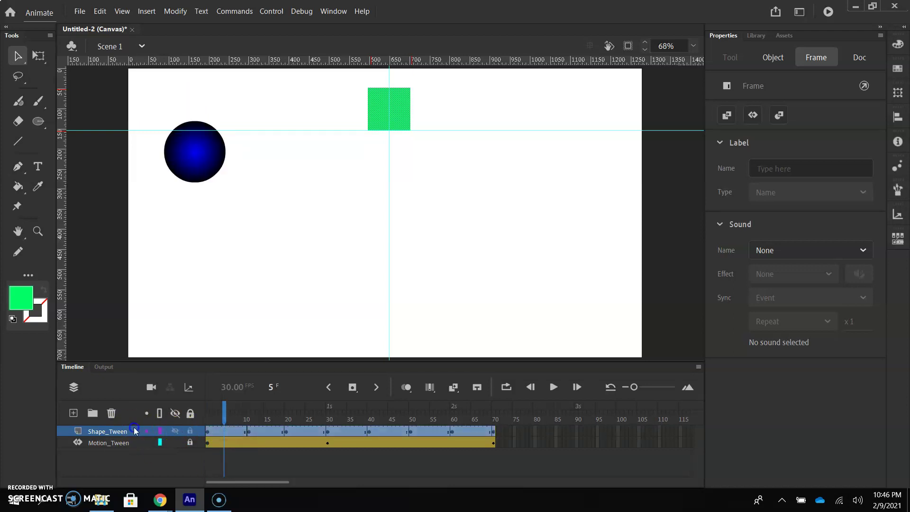
right_click(213, 431)
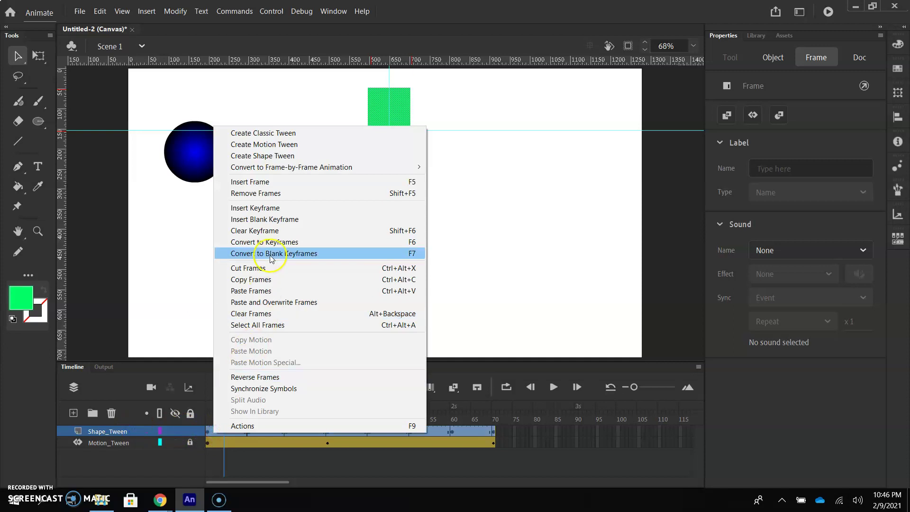
left_click(272, 162)
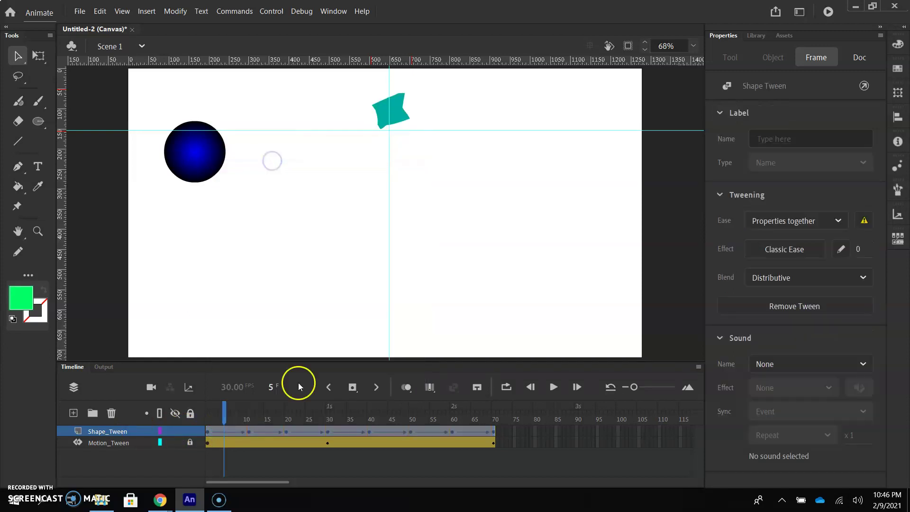
Play the animation from frame 1 to check the shape morphs alongside the moving ball
left_click_drag(224, 408, 208, 408)
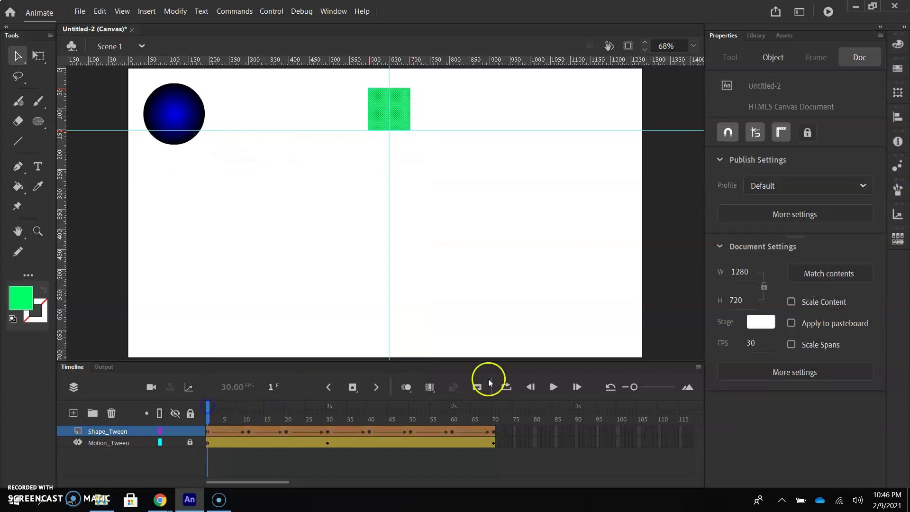
left_click(551, 388)
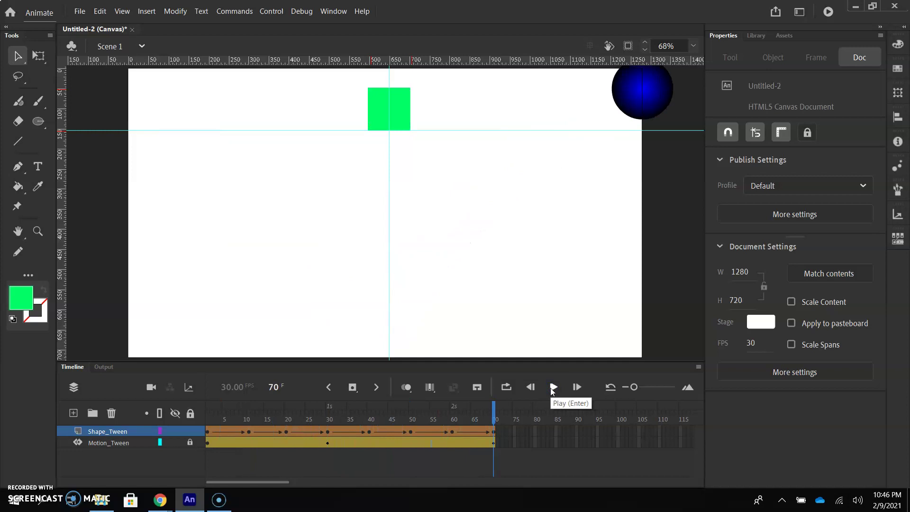
left_click(495, 432)
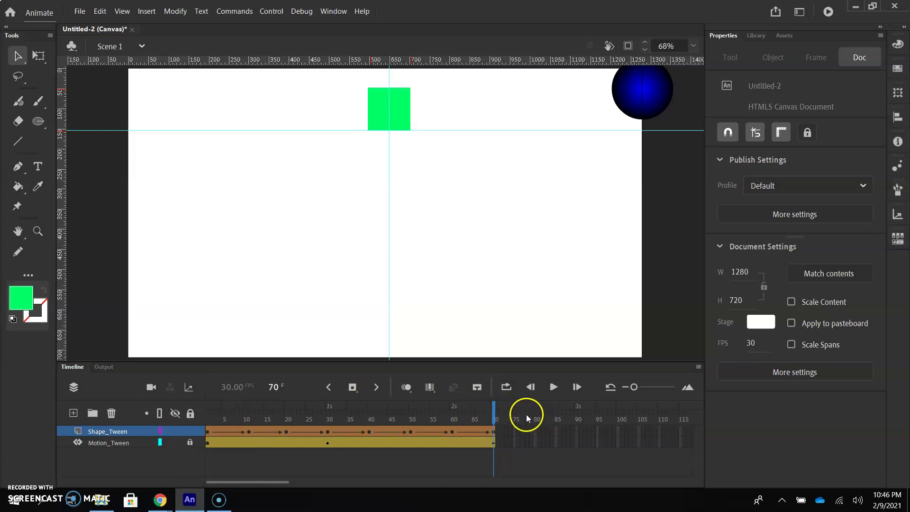
mouse_move(493, 417)
left_mouse_down()
mouse_move(471, 408)
mouse_move(294, 432)
mouse_move(207, 431)
mouse_move(503, 426)
left_mouse_up()
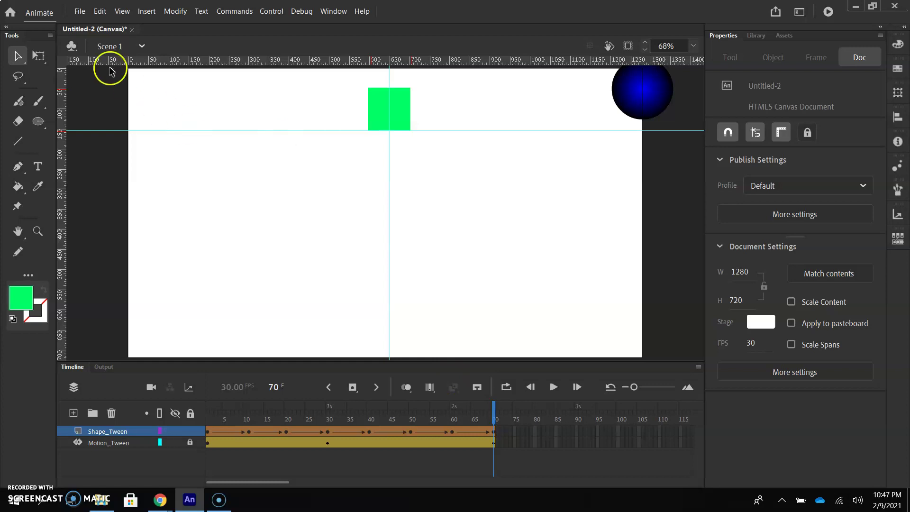
Start saving the document under a new name in the PAAVTC > Animate folder on the Lamar Consolidated ISD OneDrive
left_click(94, 30)
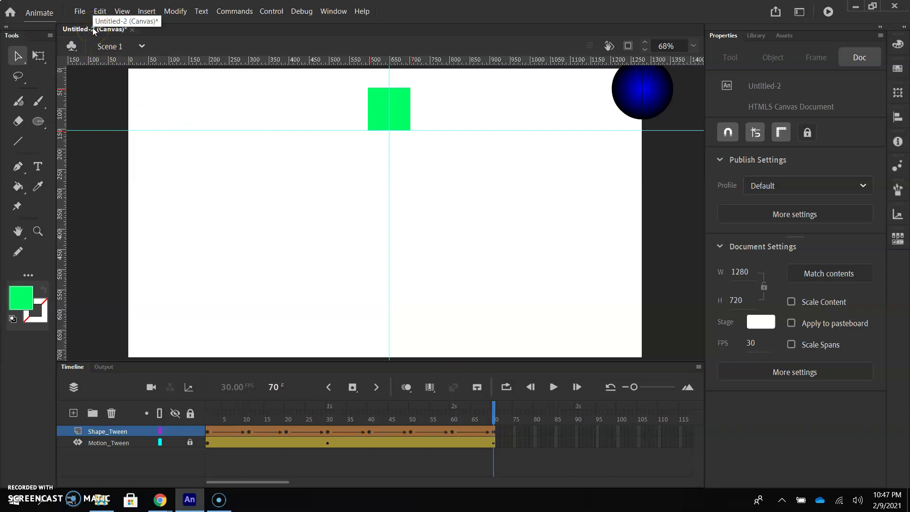
left_click(94, 30)
left_click(80, 10)
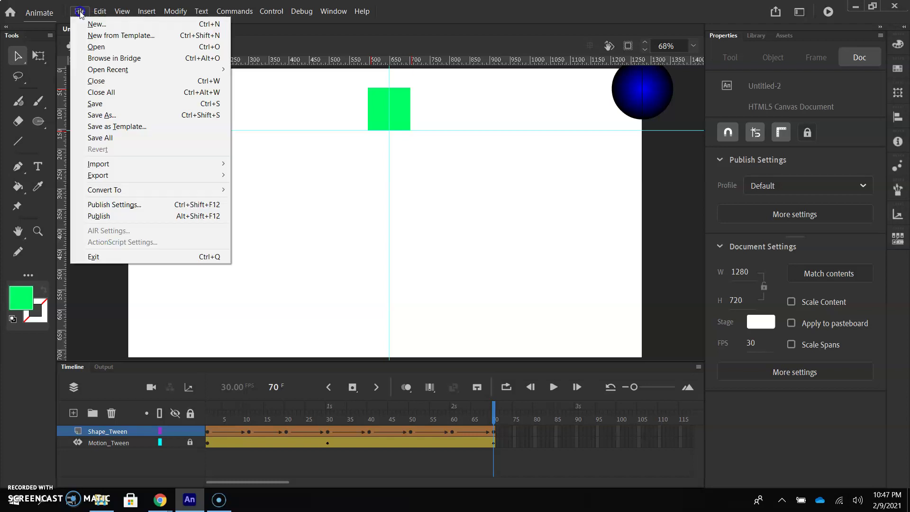
left_click(109, 117)
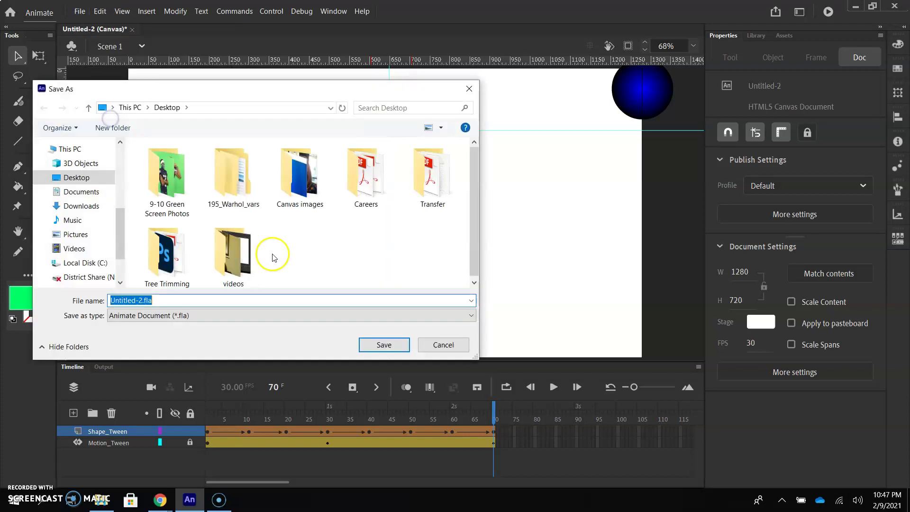
left_click_drag(123, 215, 121, 182)
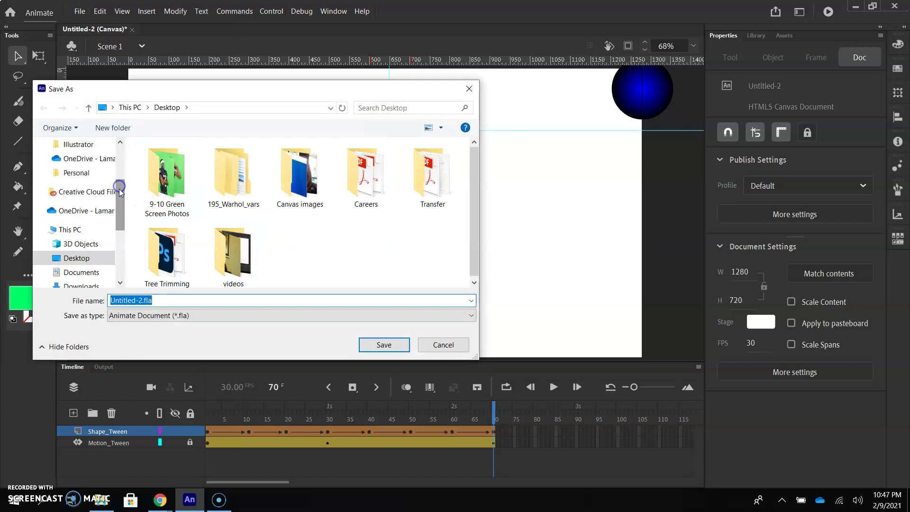
left_click(90, 210)
left_click(206, 214)
scroll(206, 214, "down", 10)
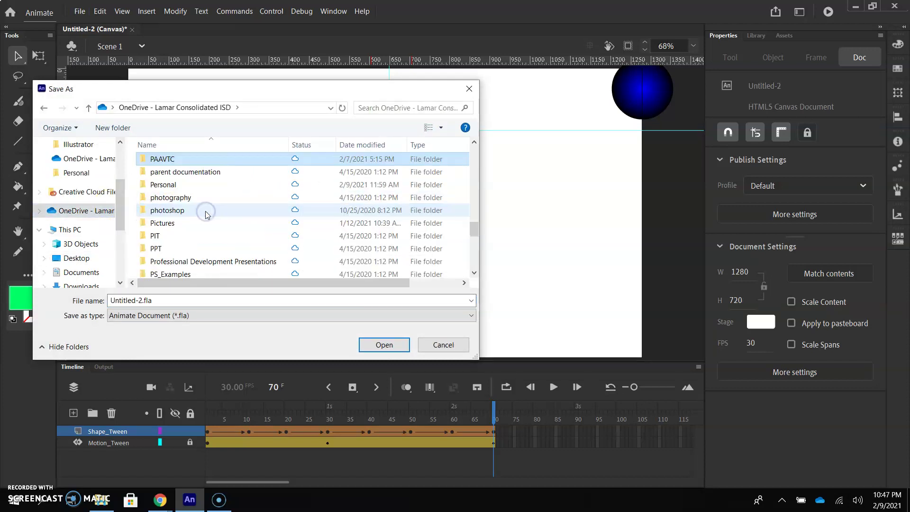
double_click(174, 162)
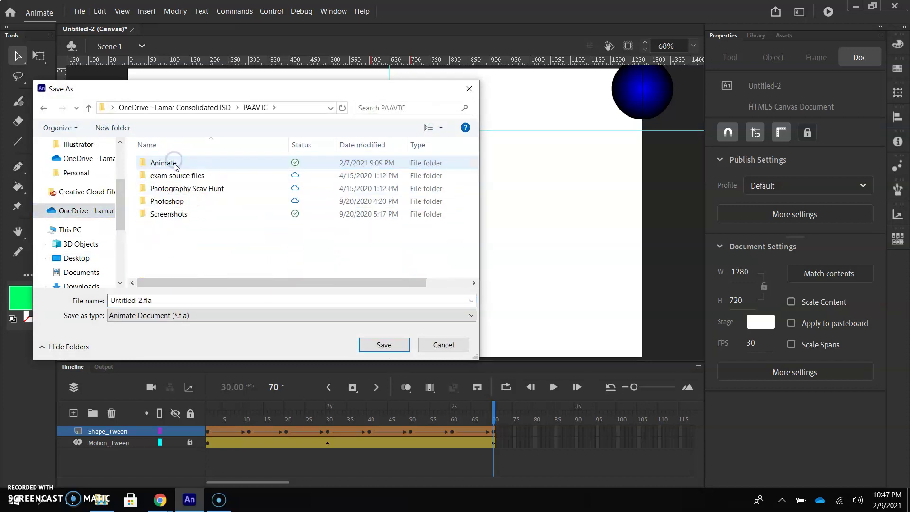
double_click(172, 164)
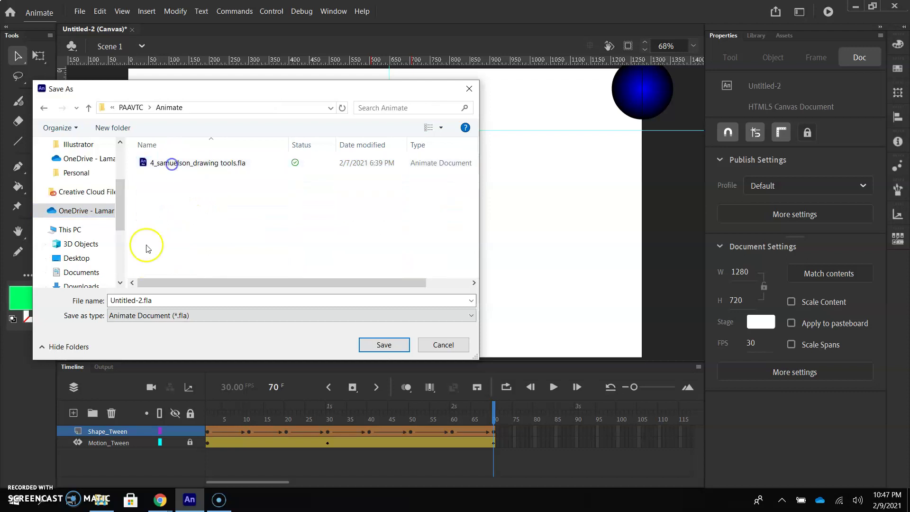
Name the file with 4, the author's surname and Timeline-Tweens joined by underscores, and save it as an Animate Document
double_click(144, 301)
type("T")
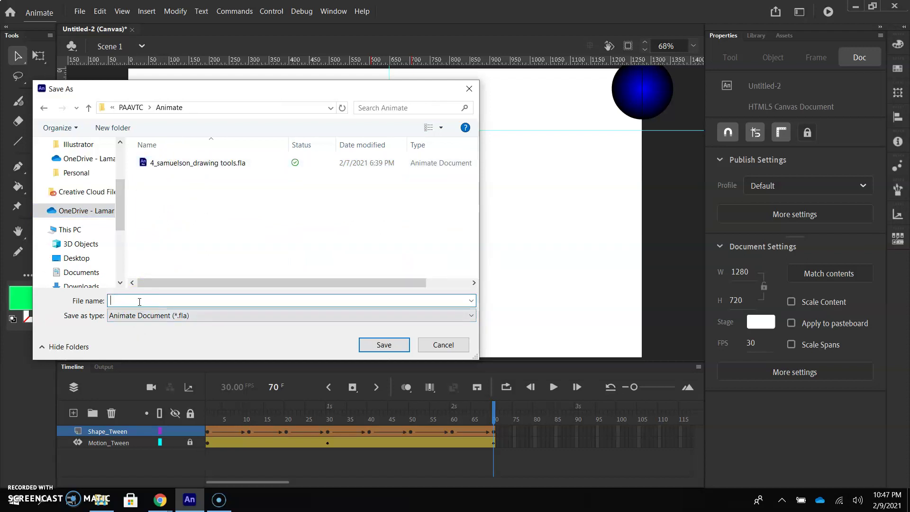
type("_samuelson_T")
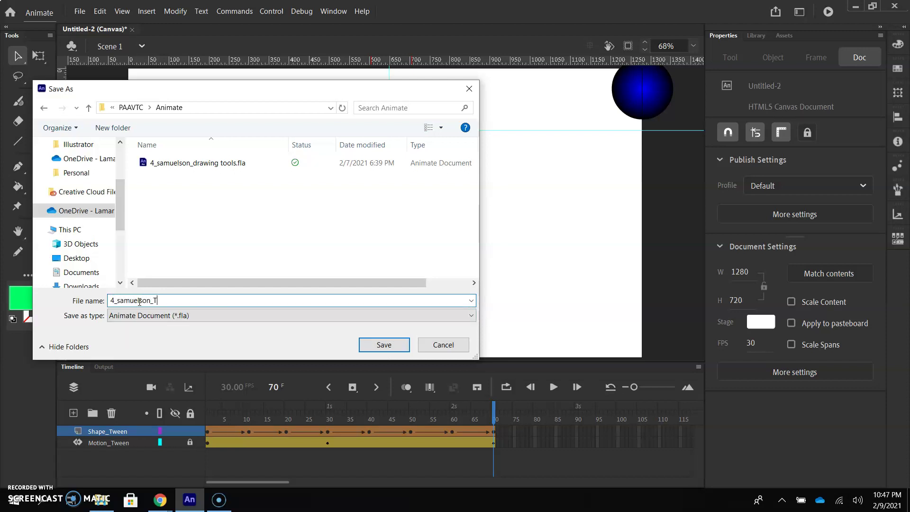
type("imeline-Tweens")
left_click(399, 346)
left_click(676, 264)
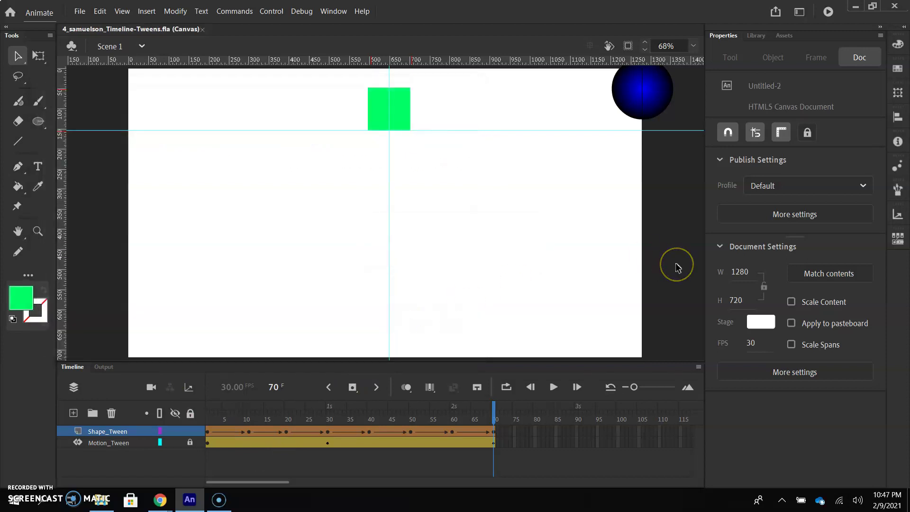